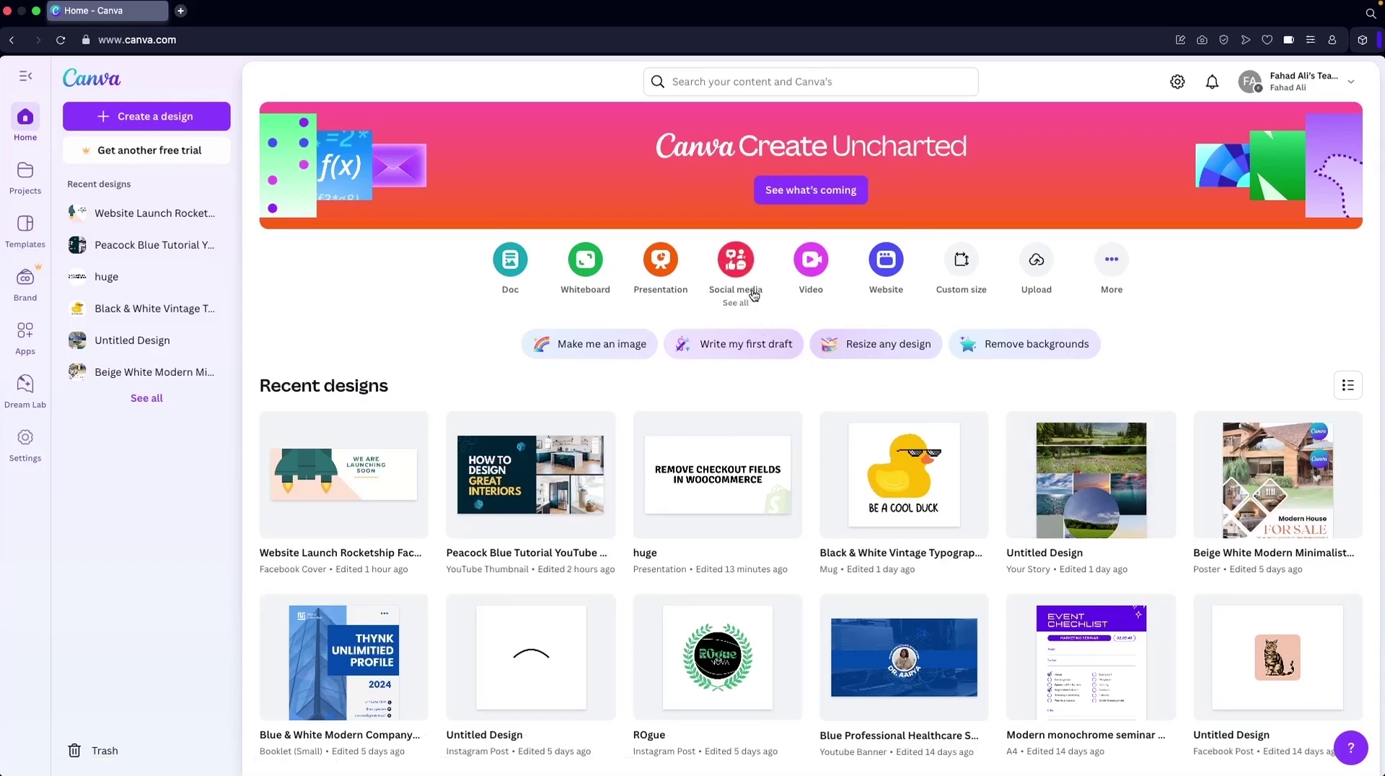
Create a new blank Facebook Post (Landscape) design at 940 × 788 px.
{"action": "left_click", "coordinate": [743, 268]}
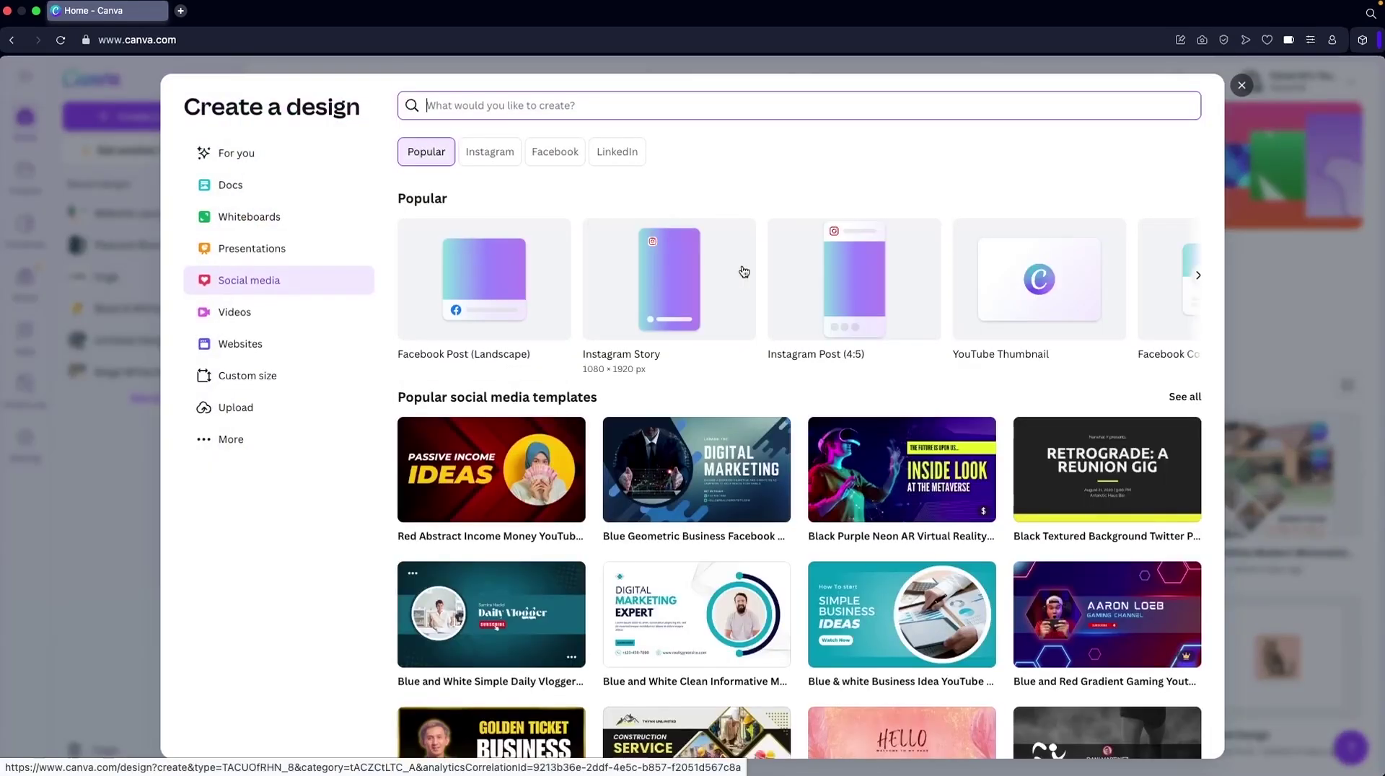
{"action": "left_click", "coordinate": [511, 285]}
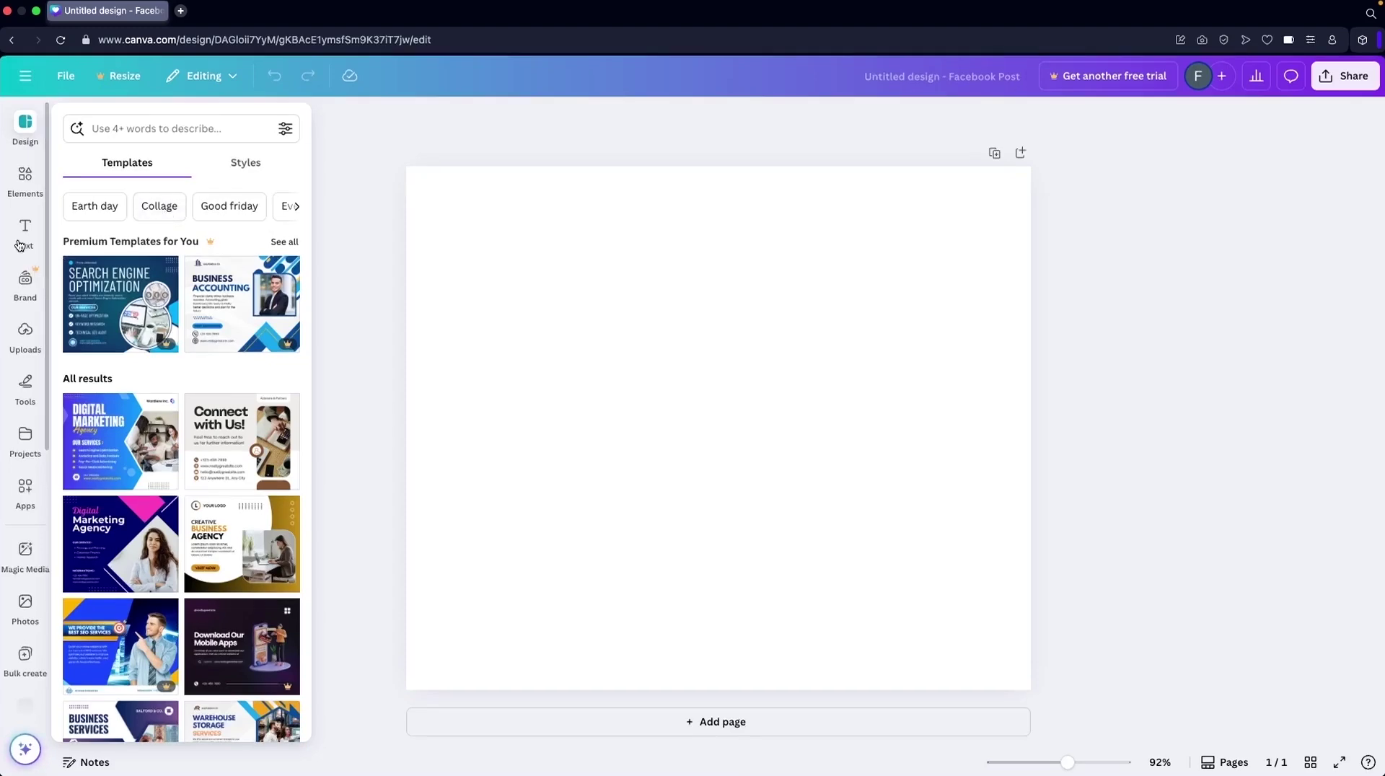
Add the Happy Birthday text combination and delete the word 'Happy'.
{"action": "left_click", "coordinate": [19, 245]}
{"action": "scroll", "coordinate": [124, 427], "scroll_direction": "down", "scroll_amount": 10}
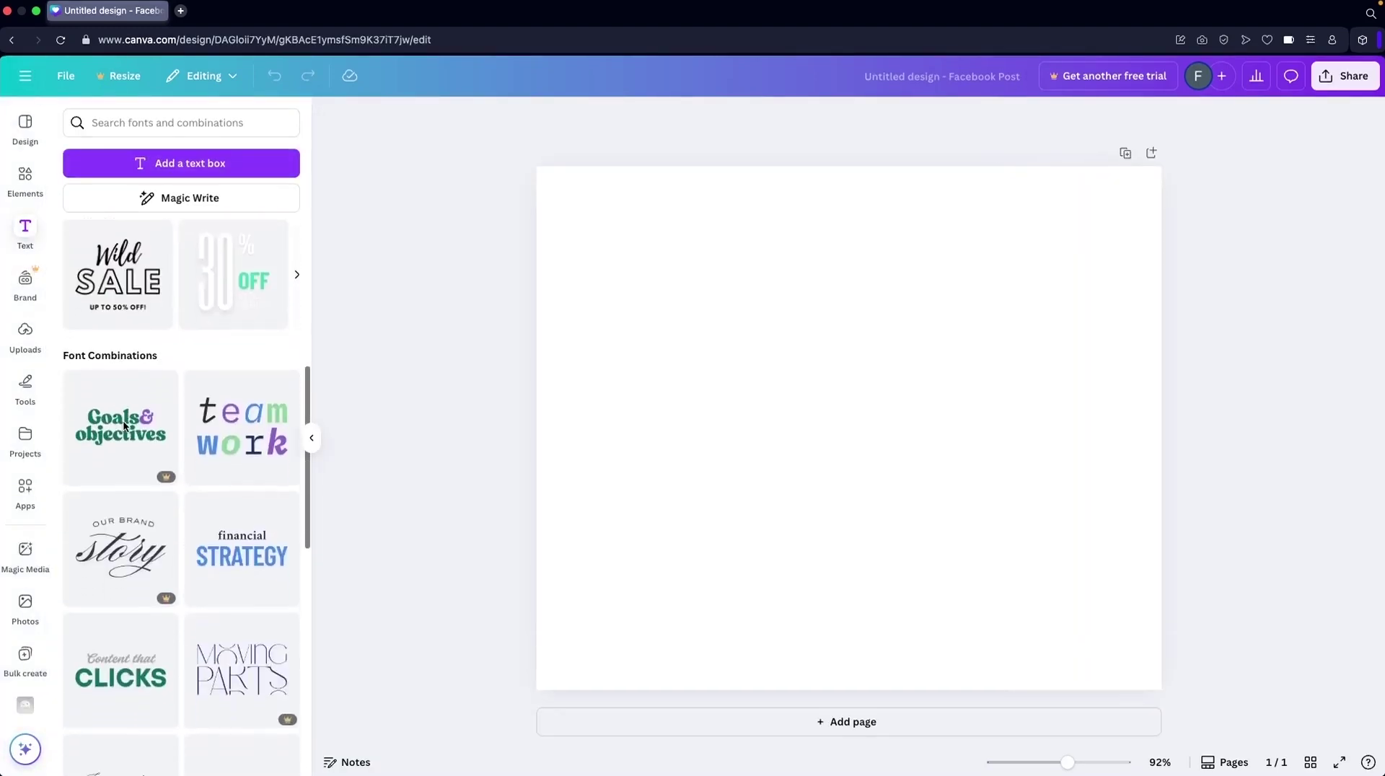
{"action": "scroll", "coordinate": [124, 426], "scroll_direction": "down", "scroll_amount": 5}
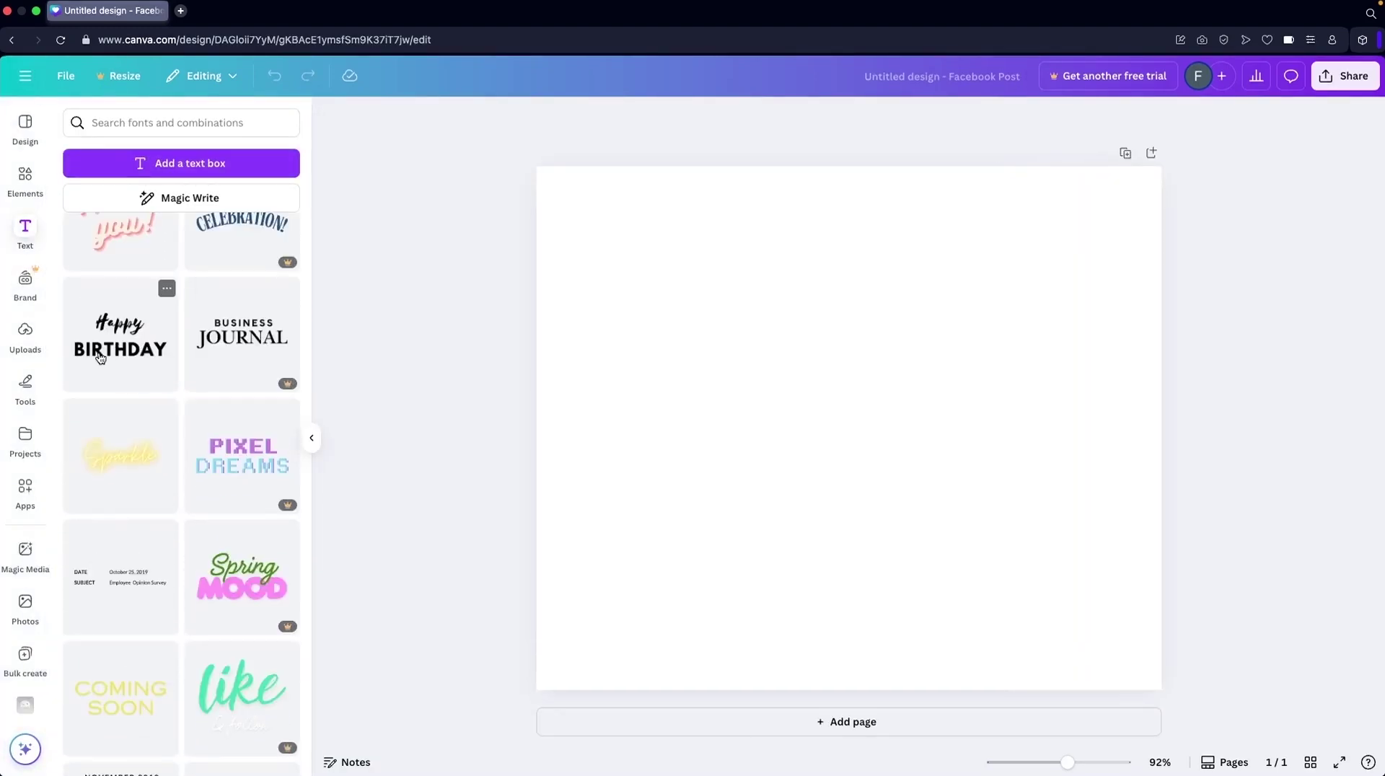
{"action": "left_click", "coordinate": [101, 359]}
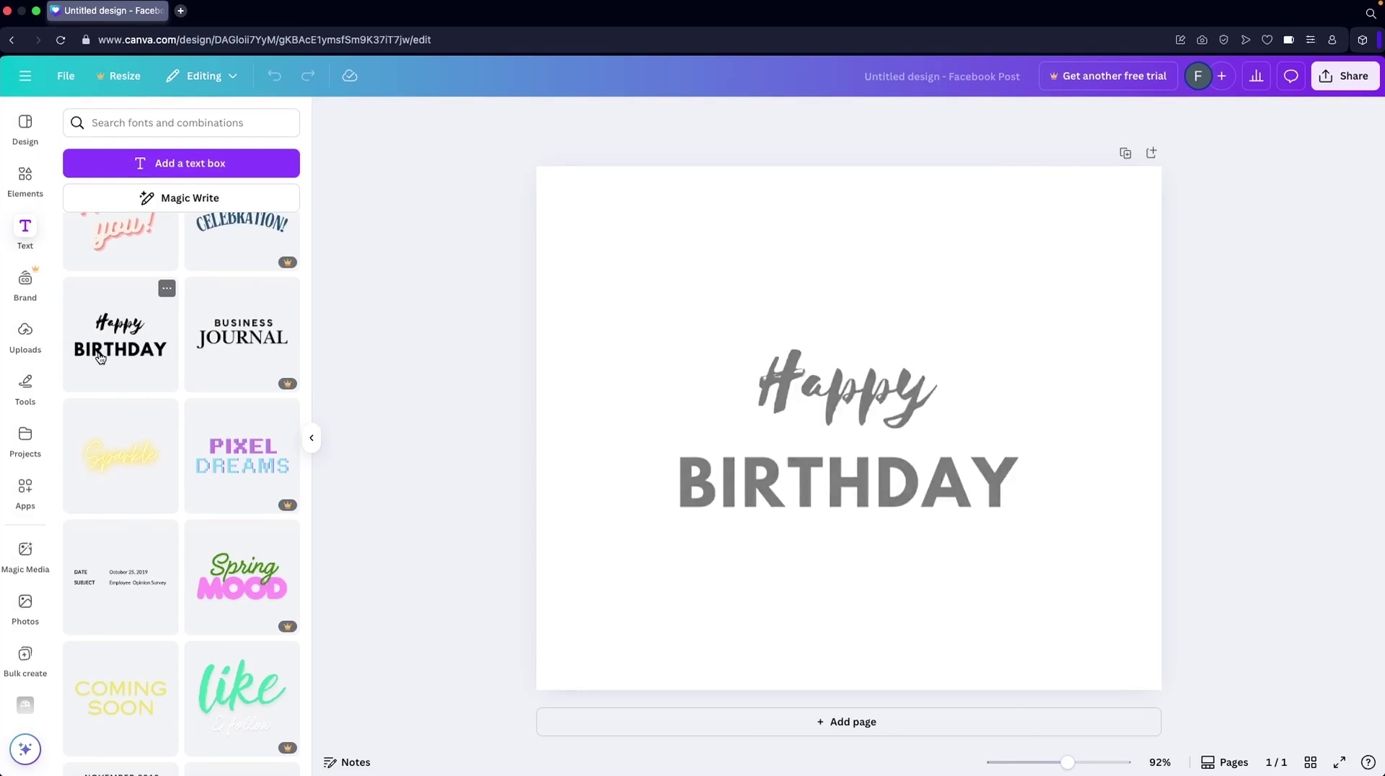
{"action": "left_click", "coordinate": [825, 398]}
{"action": "key", "text": "Delete"}
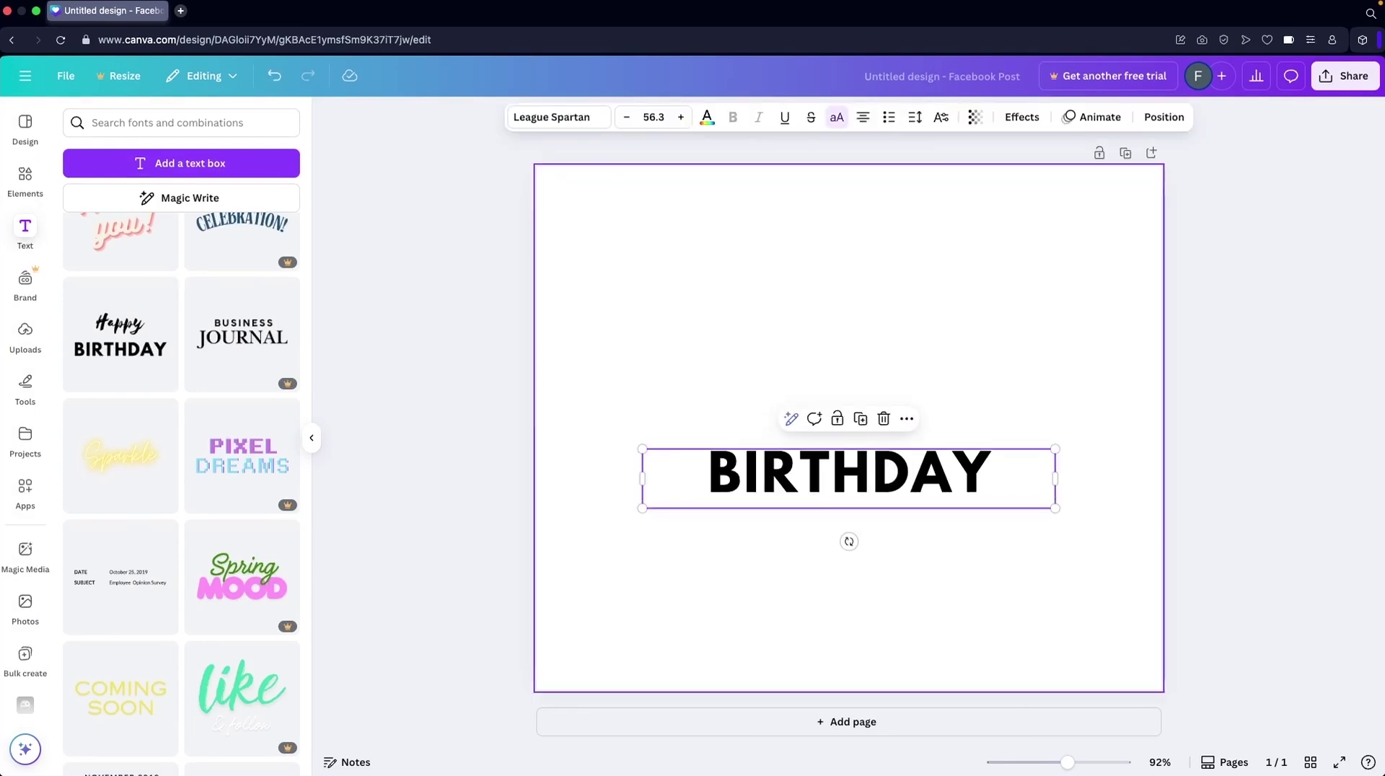
Enlarge the BIRTHDAY text to about 71.8 and centre it on the page.
{"action": "left_click", "coordinate": [707, 356]}
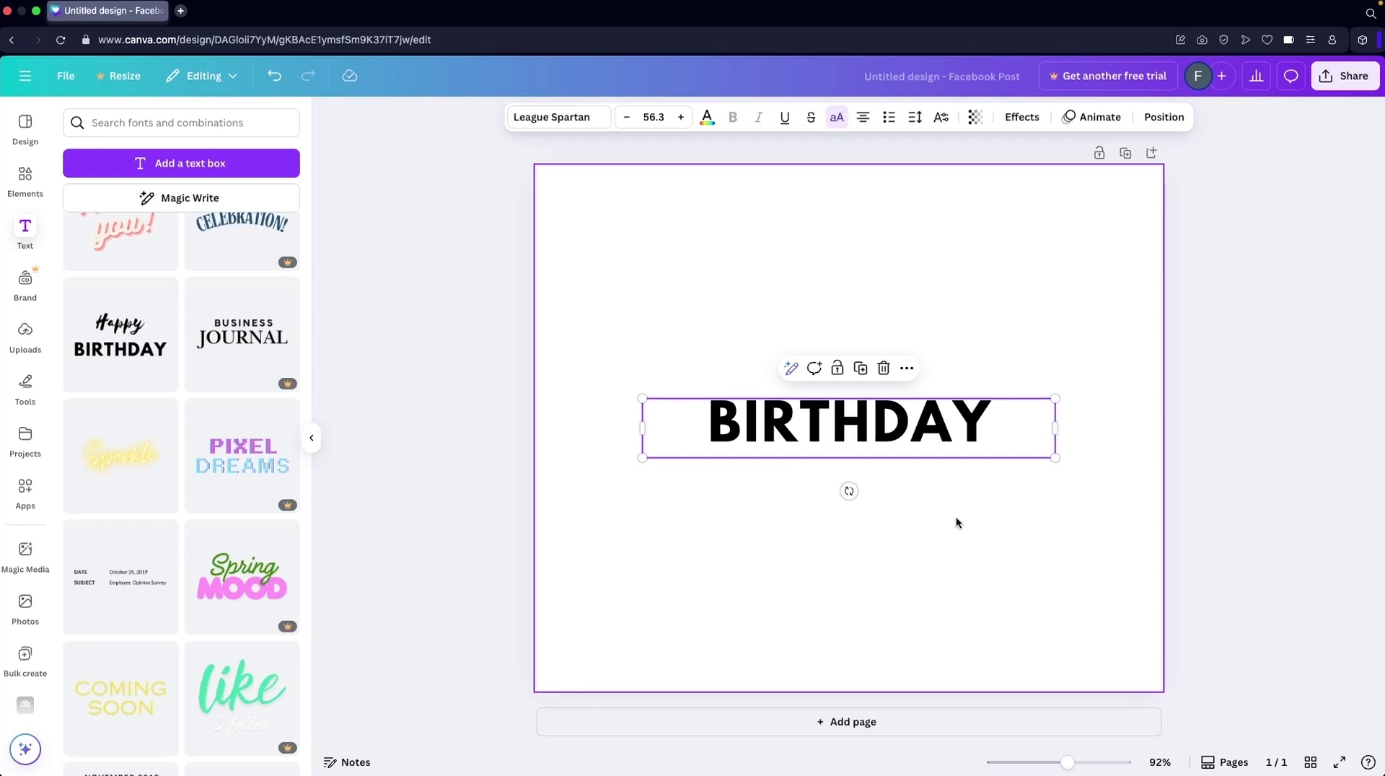
{"action": "left_click_drag", "start_coordinate": [1054, 398], "coordinate": [1158, 304]}
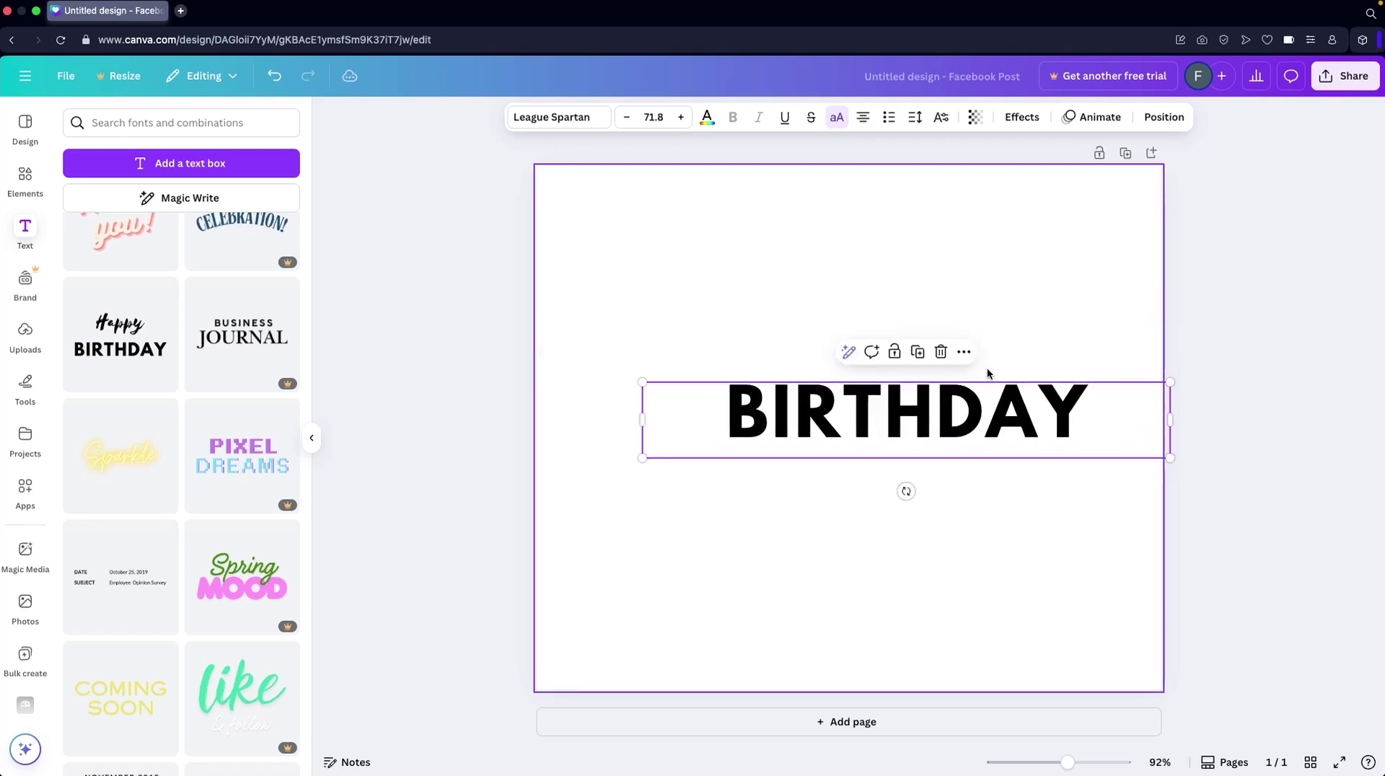
{"action": "left_click_drag", "start_coordinate": [946, 411], "coordinate": [884, 420]}
{"action": "left_click", "coordinate": [903, 273]}
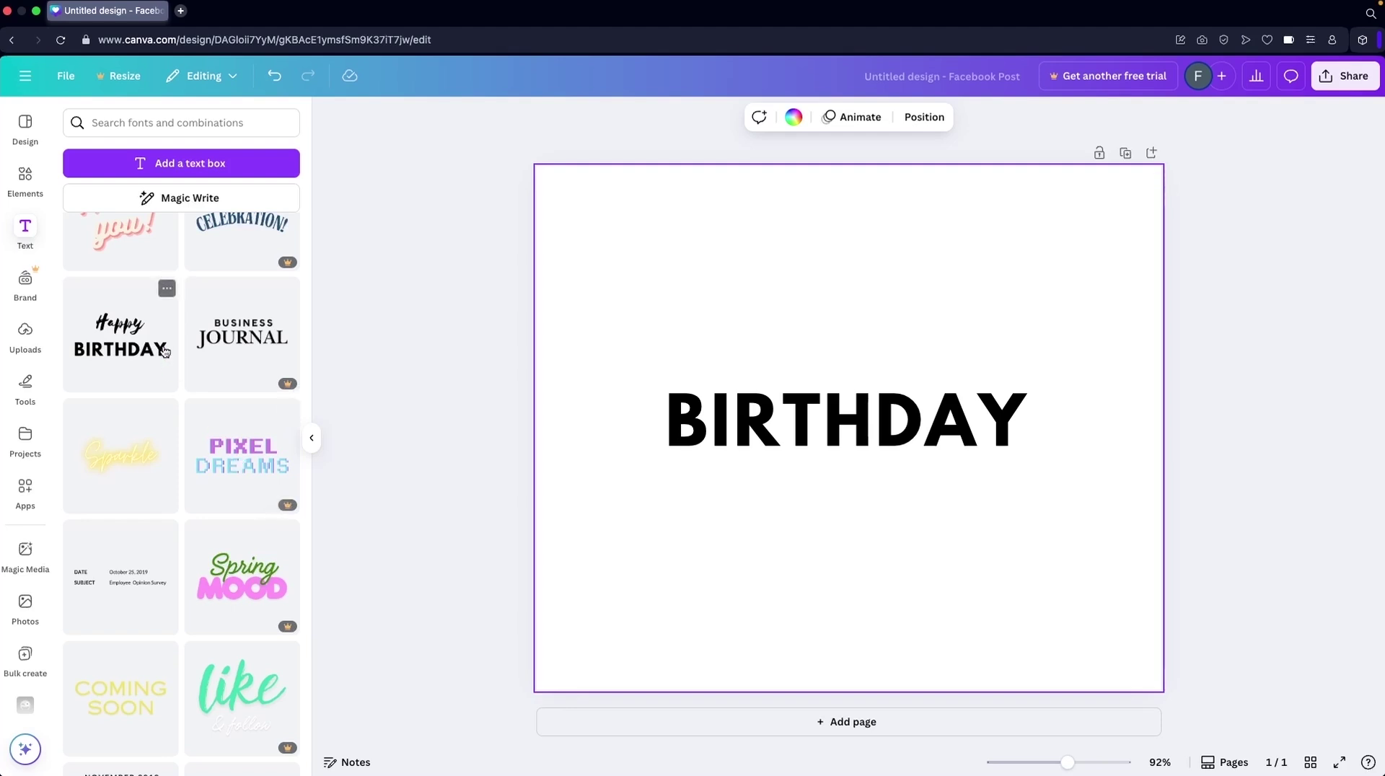
{"action": "scroll", "coordinate": [166, 324], "scroll_direction": "down", "scroll_amount": 10}
{"action": "scroll", "coordinate": [164, 352], "scroll_direction": "up", "scroll_amount": 5}
{"action": "scroll", "coordinate": [164, 352], "scroll_direction": "up", "scroll_amount": 10}
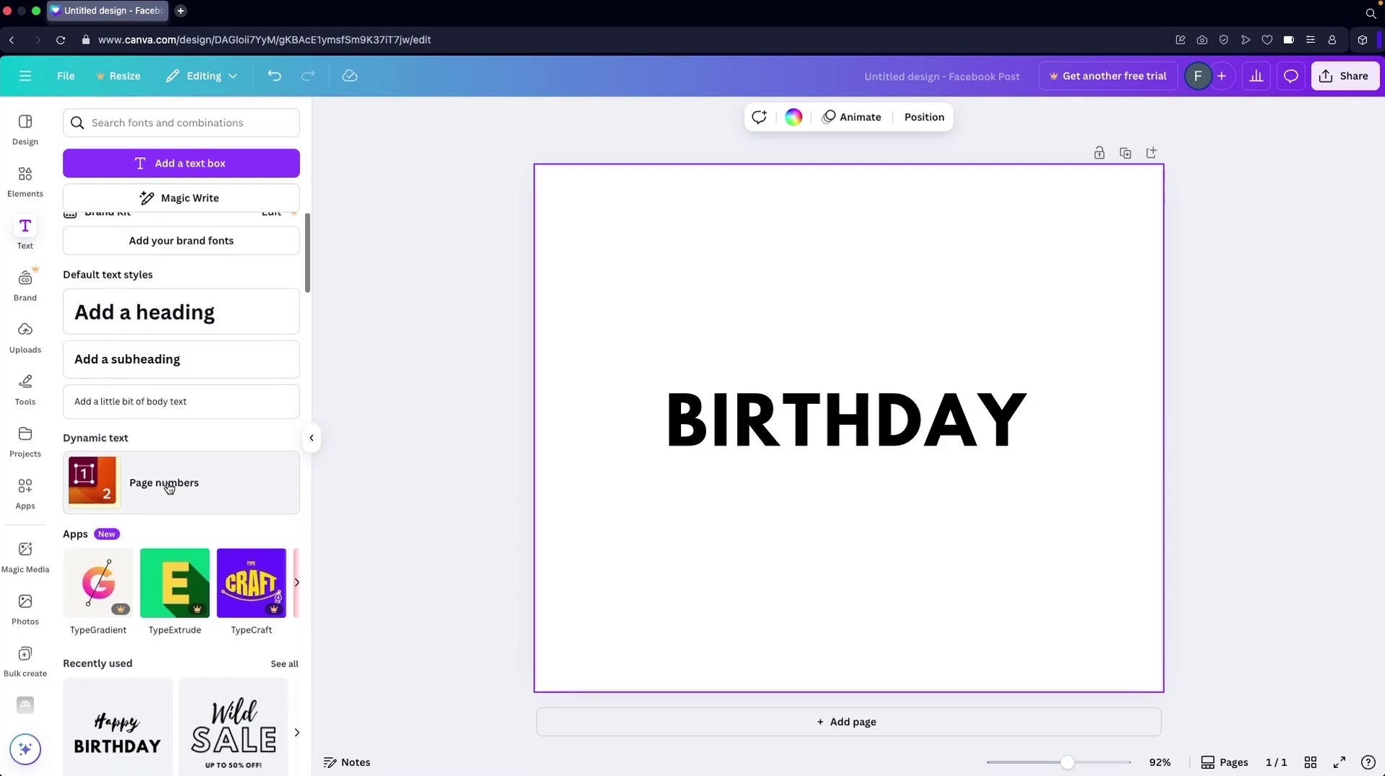
{"action": "scroll", "coordinate": [169, 489], "scroll_direction": "down", "scroll_amount": 5}
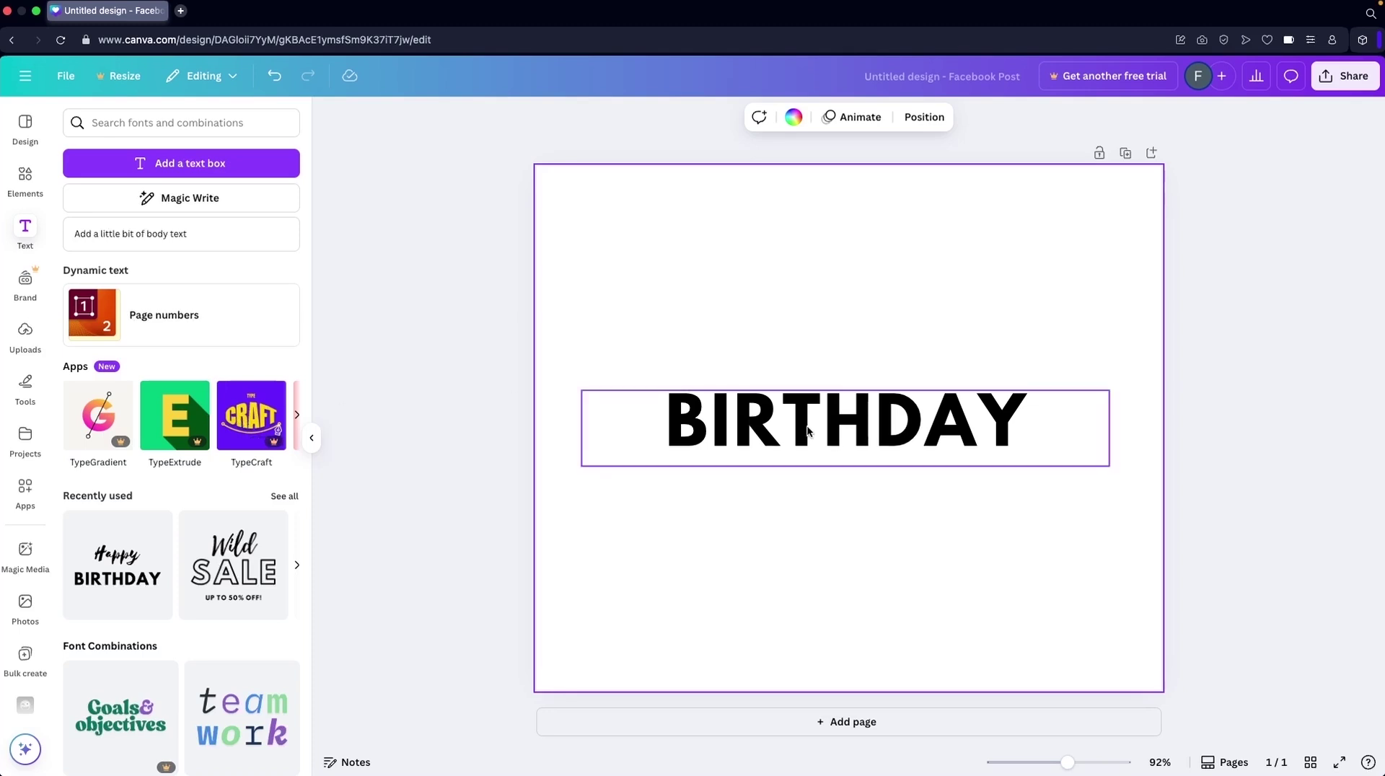
Download the BIRTHDAY design as a PNG, then show the uploaded images library.
{"action": "left_click", "coordinate": [1346, 85]}
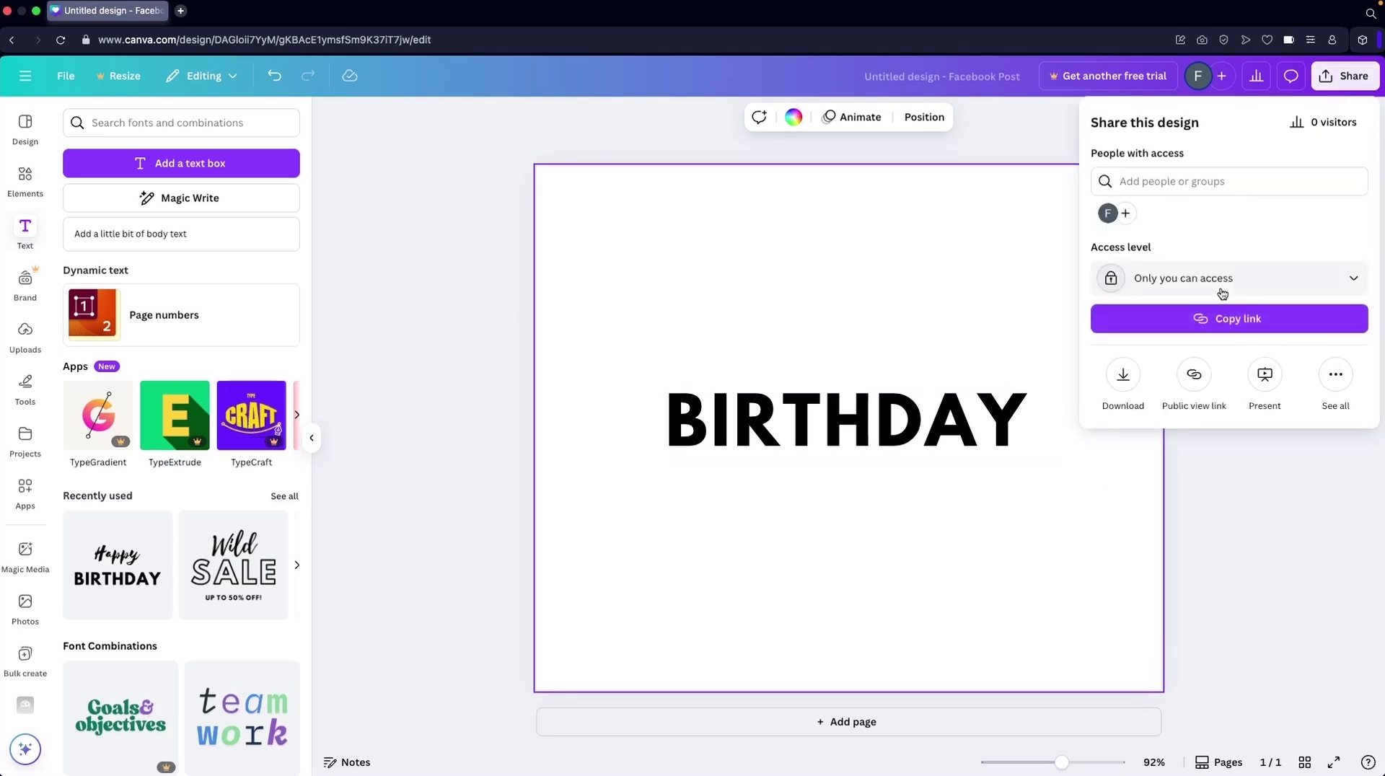
{"action": "left_click", "coordinate": [1123, 378]}
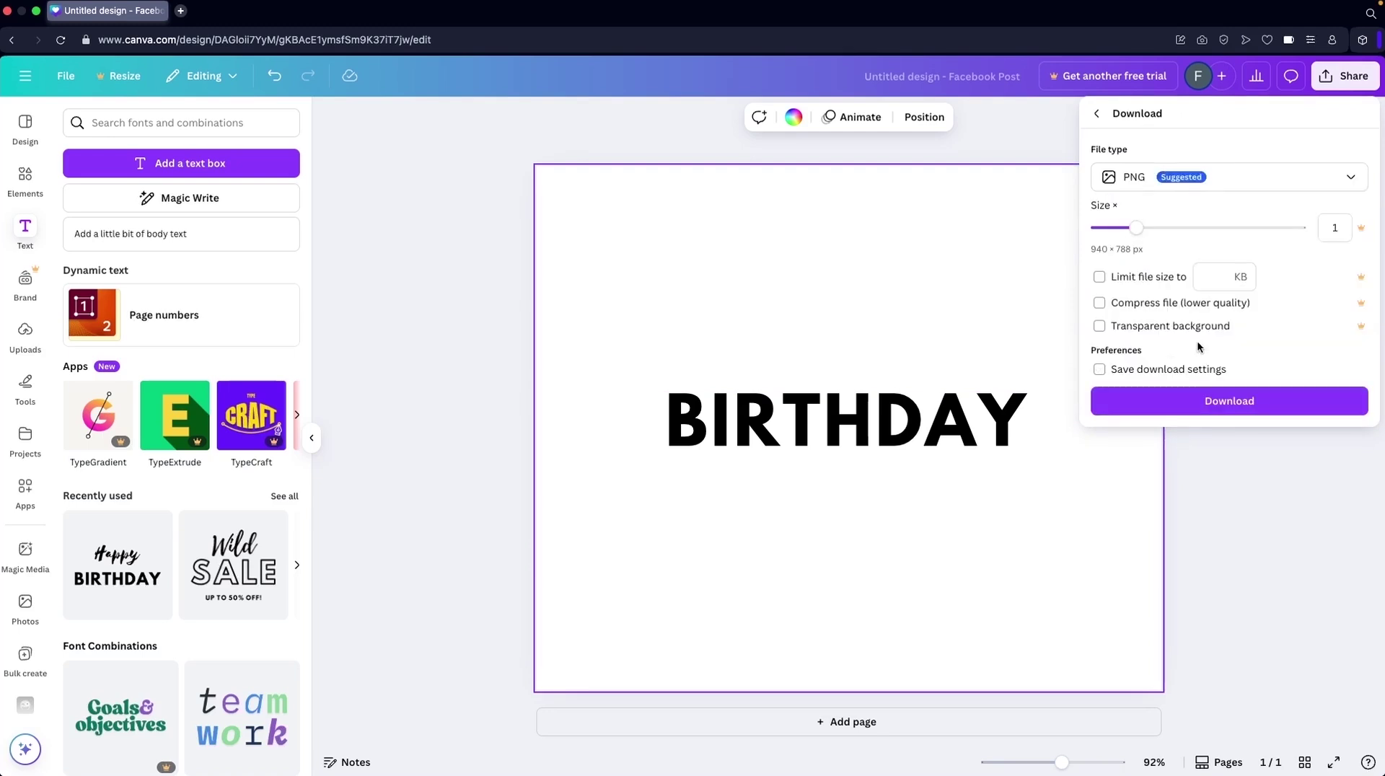
{"action": "left_click", "coordinate": [1201, 401]}
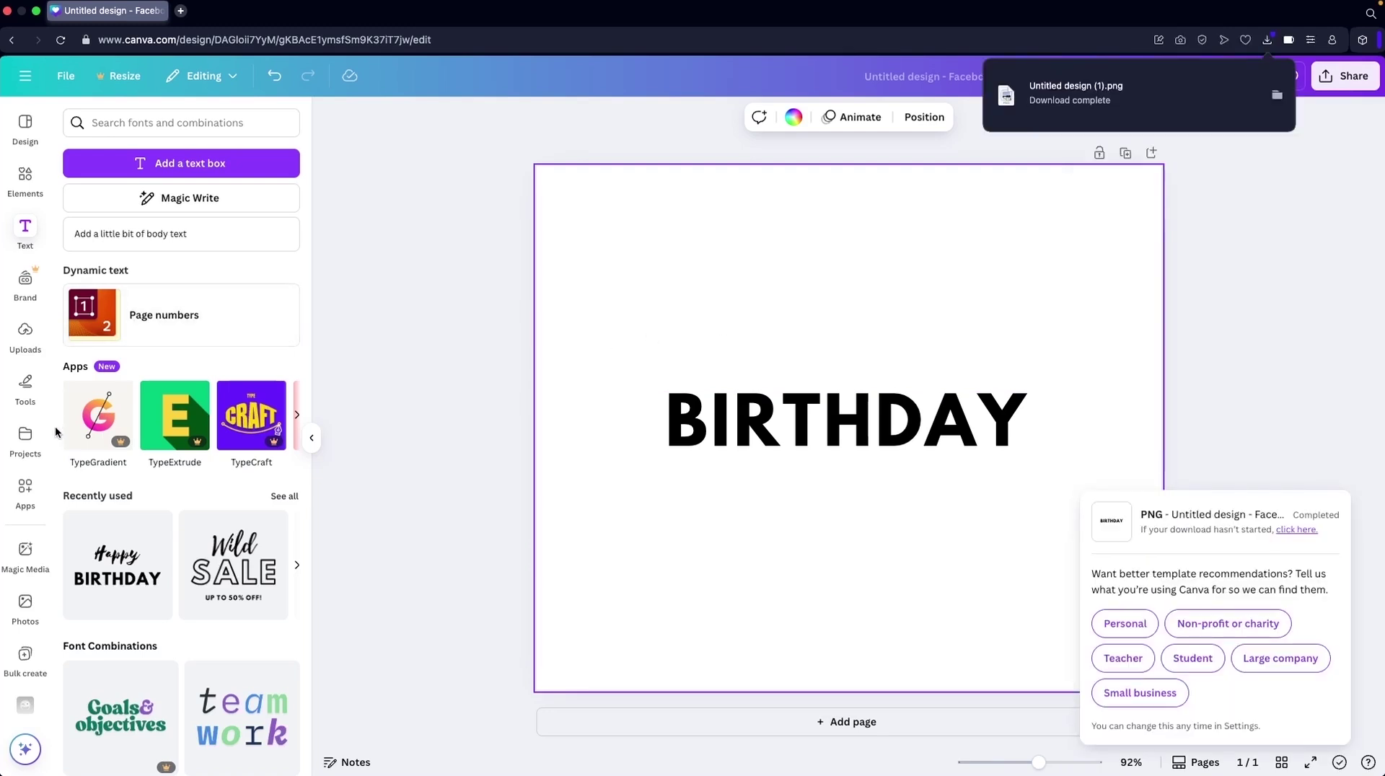
{"action": "left_click", "coordinate": [26, 333]}
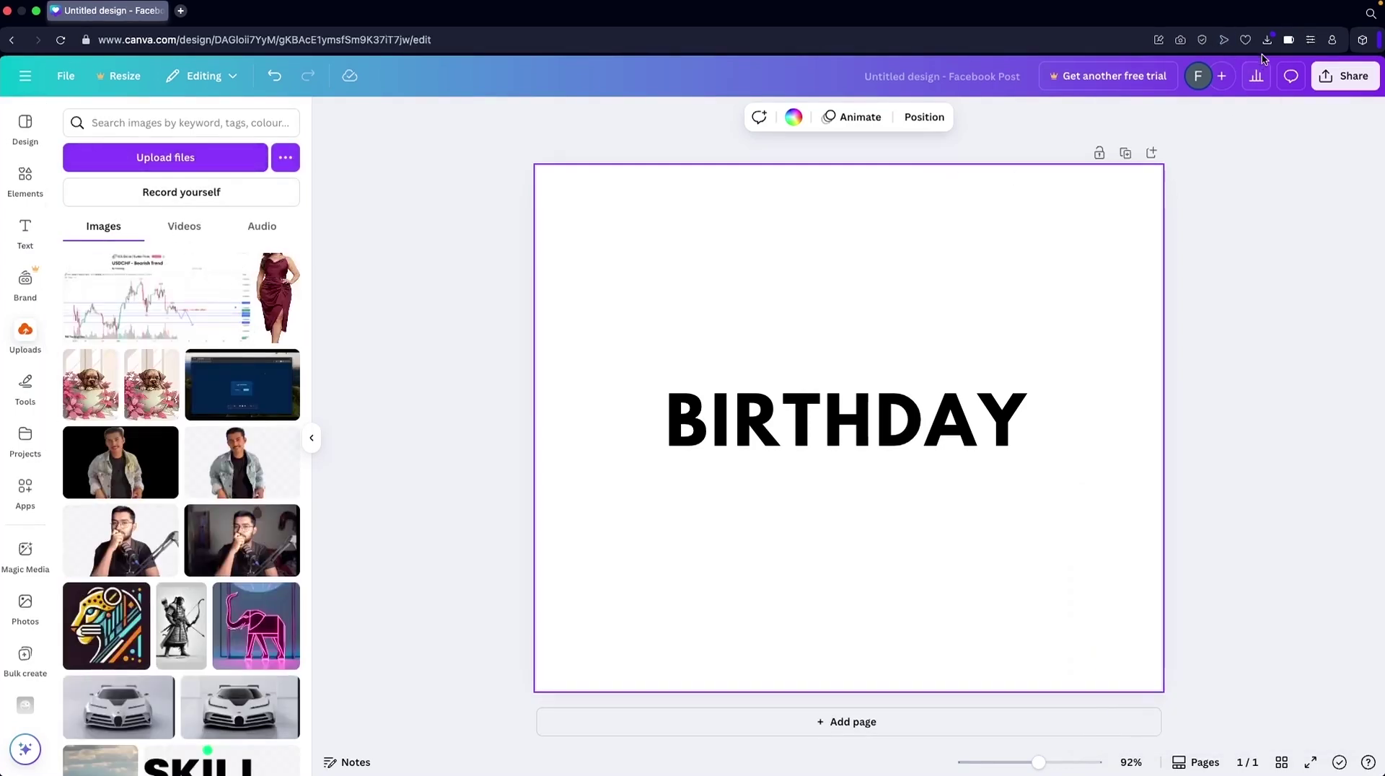
Upload the downloaded file Untitled design (1).png from the computer.
{"action": "left_click", "coordinate": [160, 164]}
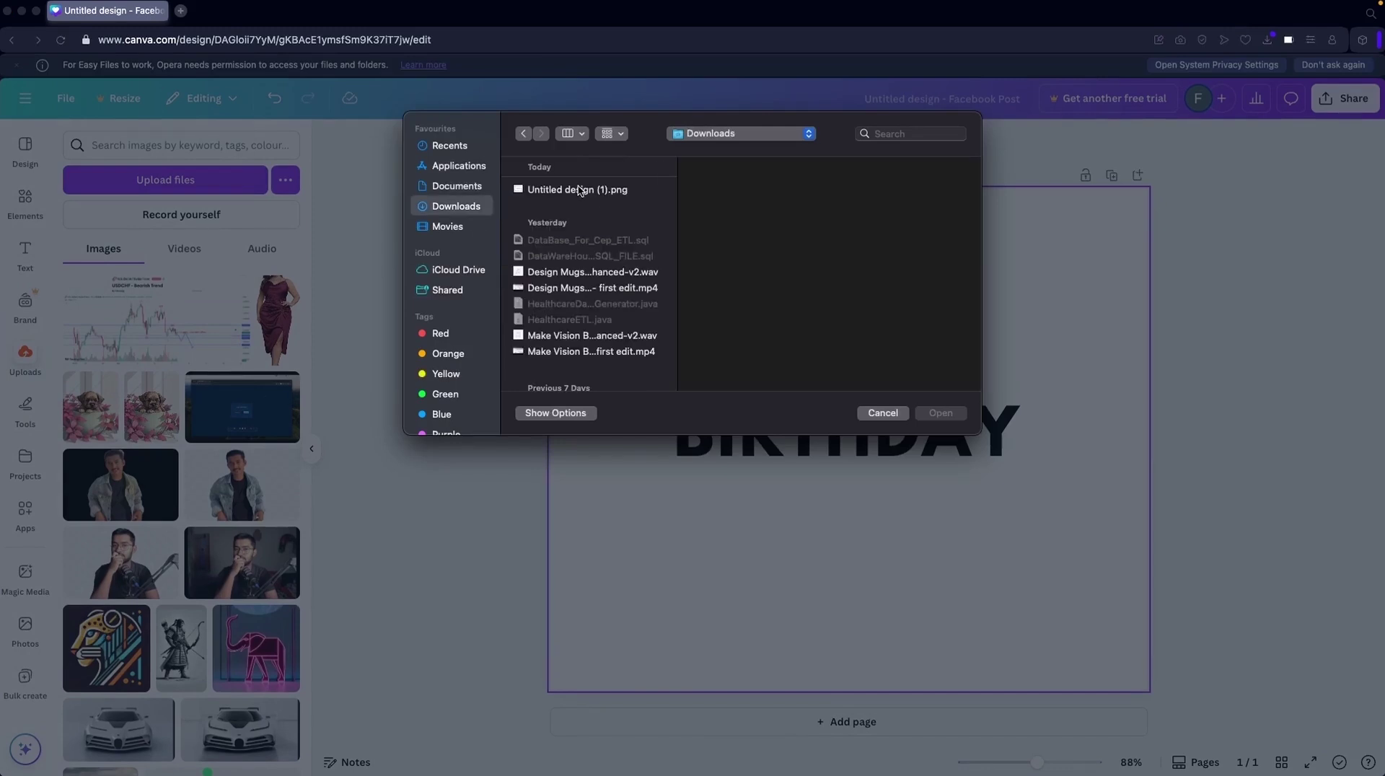
{"action": "left_click", "coordinate": [581, 190]}
{"action": "left_click", "coordinate": [941, 413]}
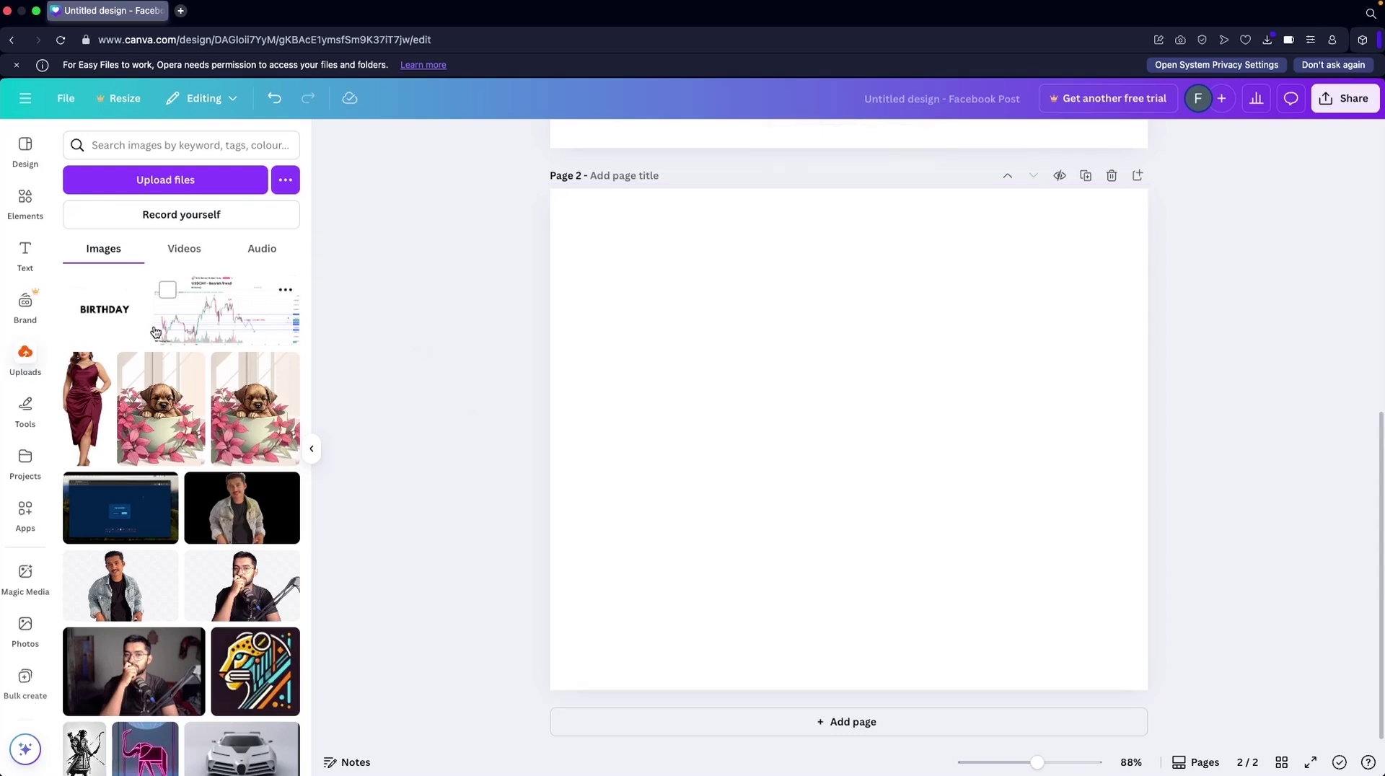
Place the uploaded BIRTHDAY image on page 2 and enter crop mode.
{"action": "left_click", "coordinate": [108, 313]}
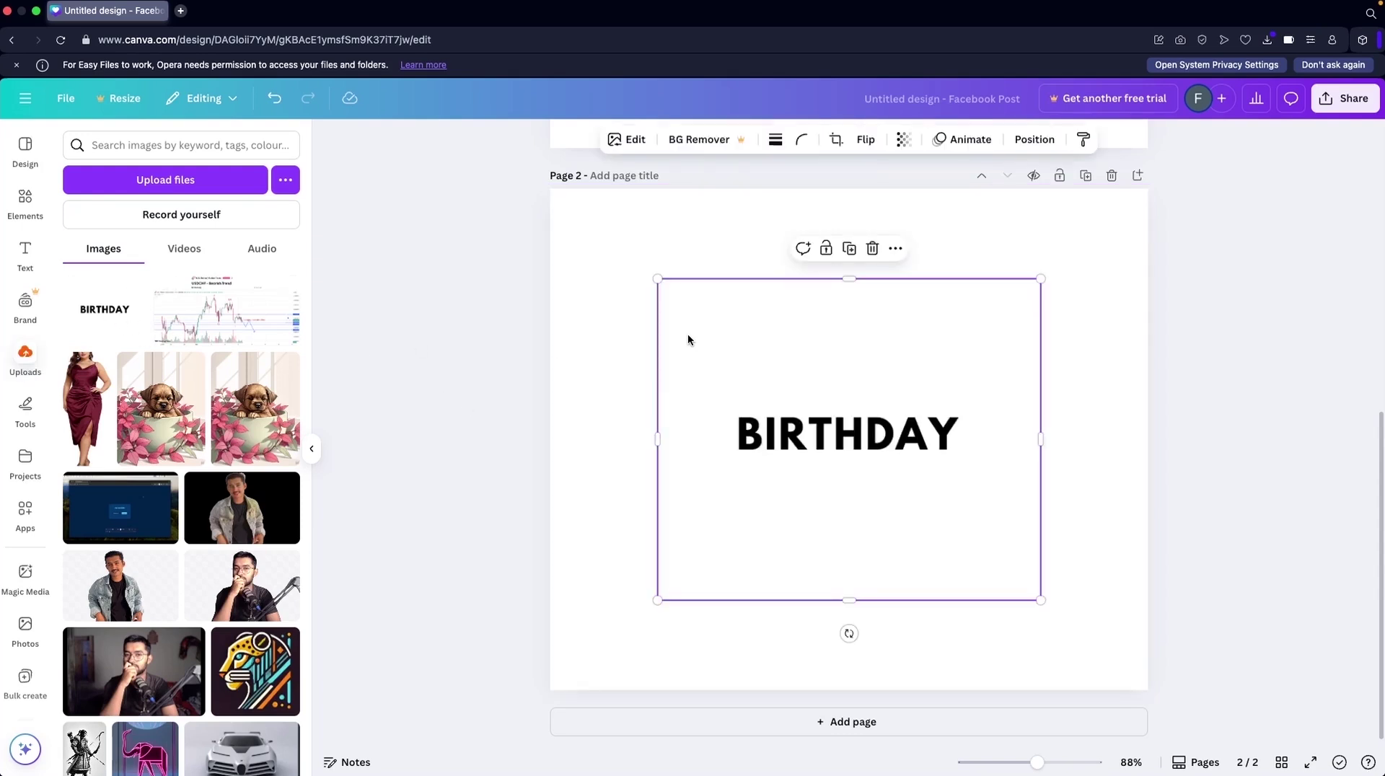
{"action": "left_click", "coordinate": [575, 402]}
{"action": "left_click", "coordinate": [832, 463]}
{"action": "double_click", "coordinate": [757, 384]}
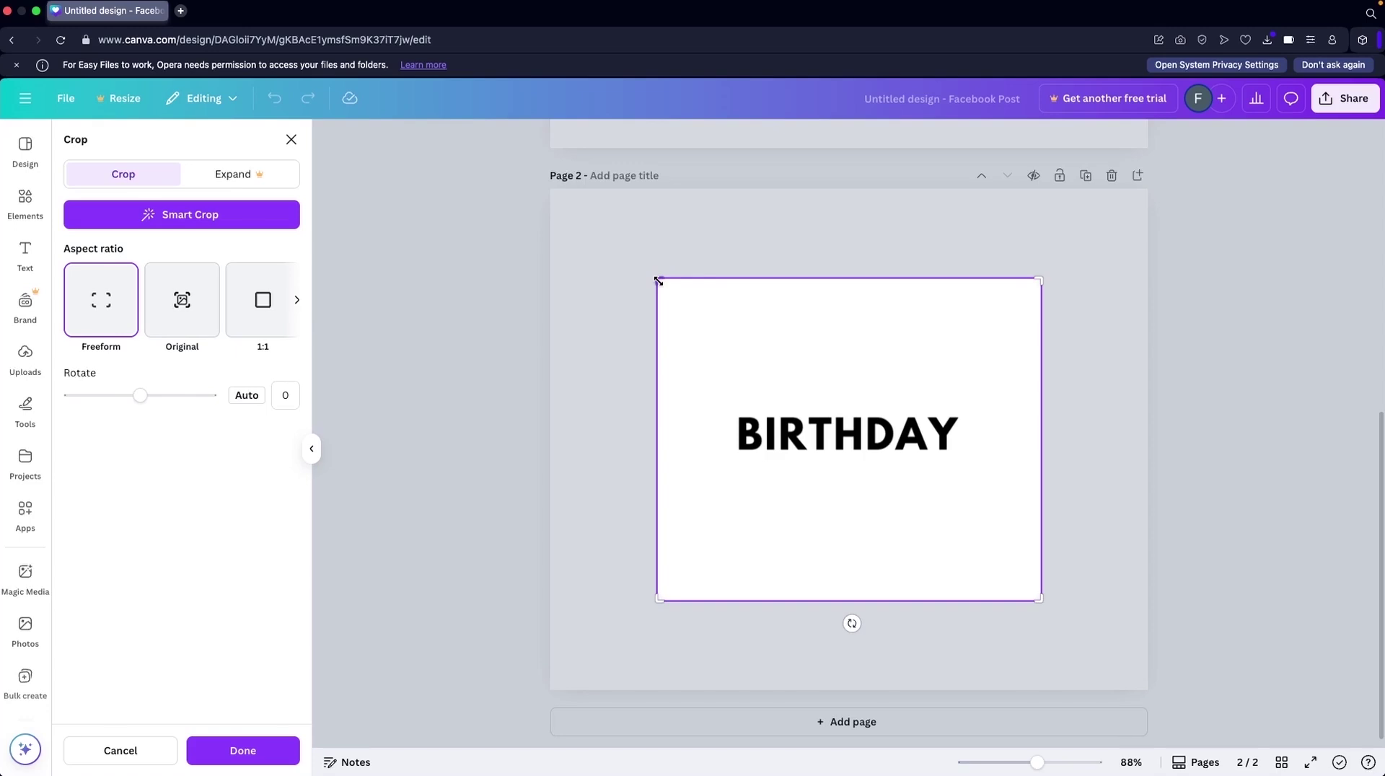
Extend the crop frame upward, stretch the BIRTHDAY image taller, and apply the crop.
{"action": "left_click_drag", "start_coordinate": [658, 280], "coordinate": [660, 214]}
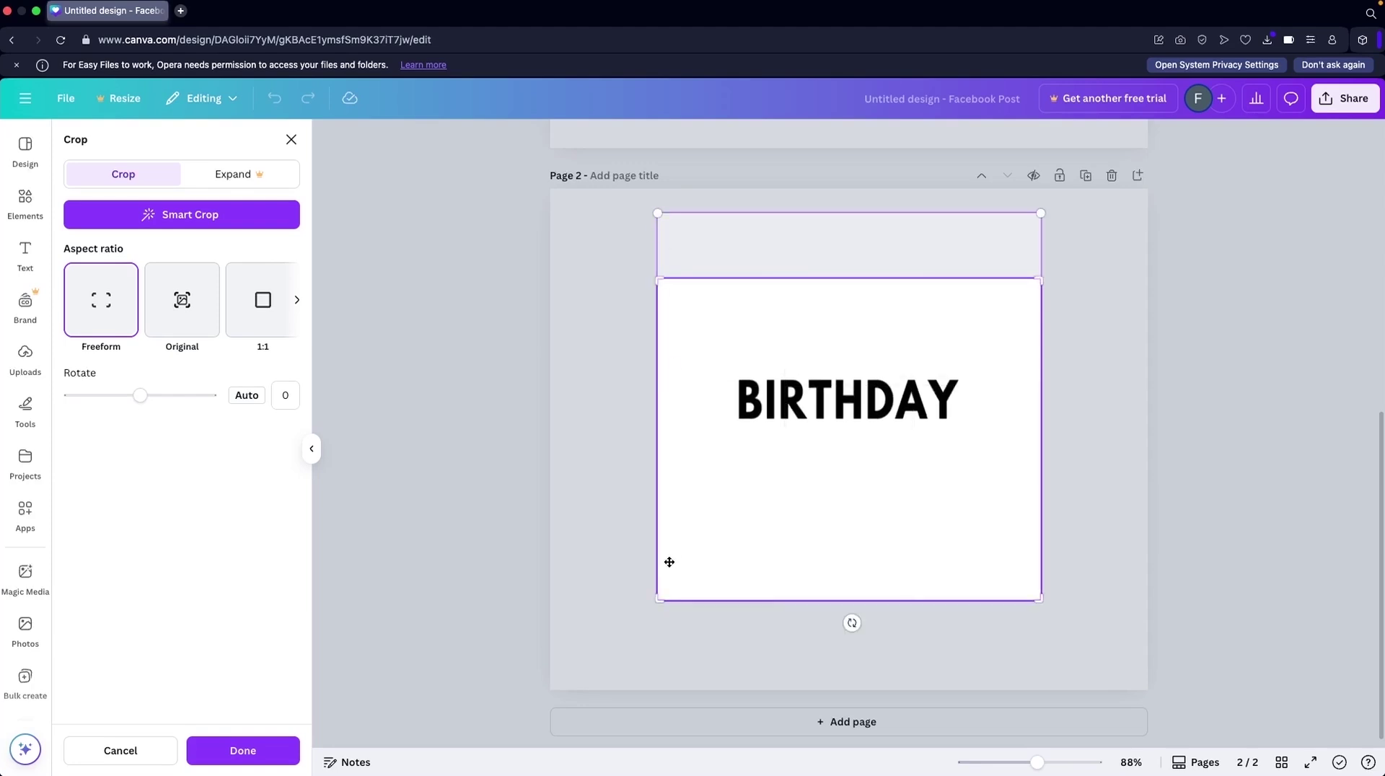
{"action": "left_click_drag", "start_coordinate": [656, 599], "coordinate": [676, 686]}
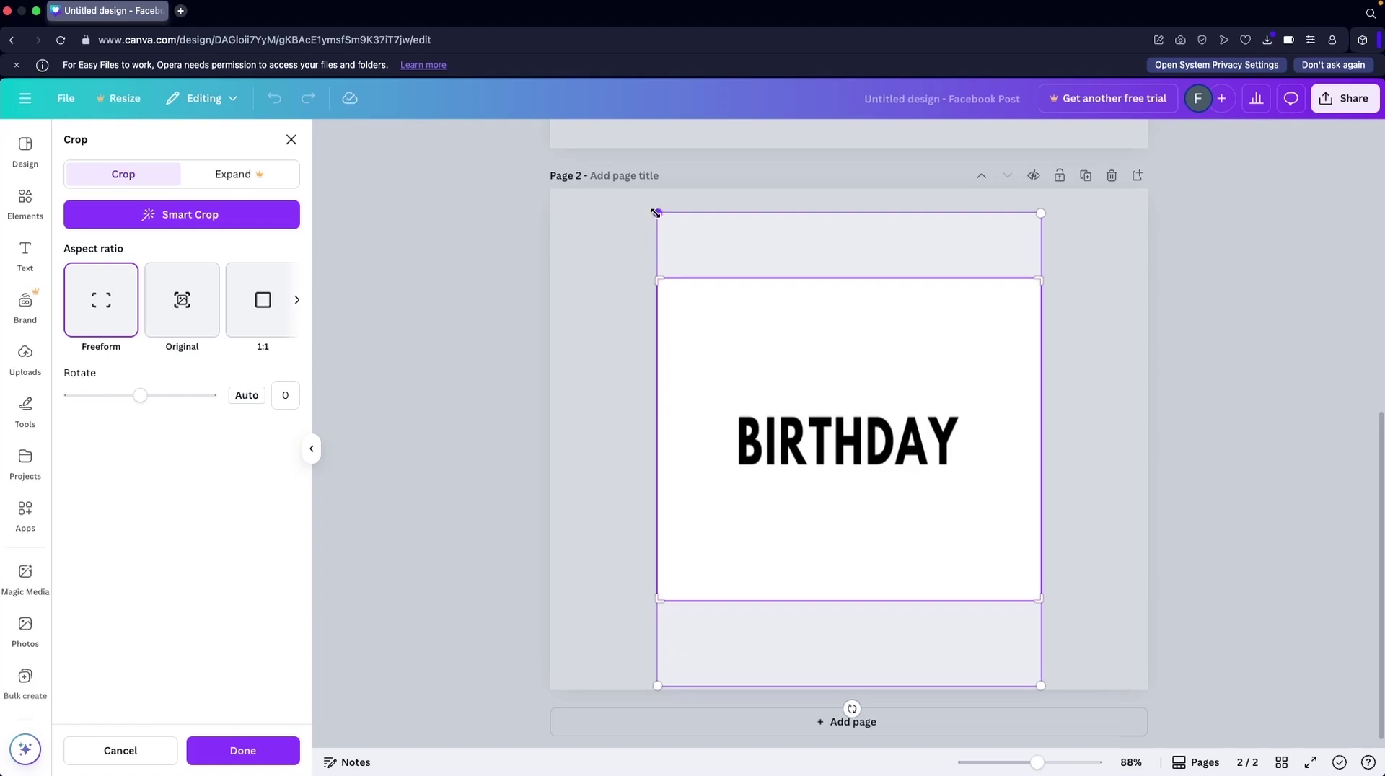
{"action": "left_click_drag", "start_coordinate": [656, 213], "coordinate": [658, 183]}
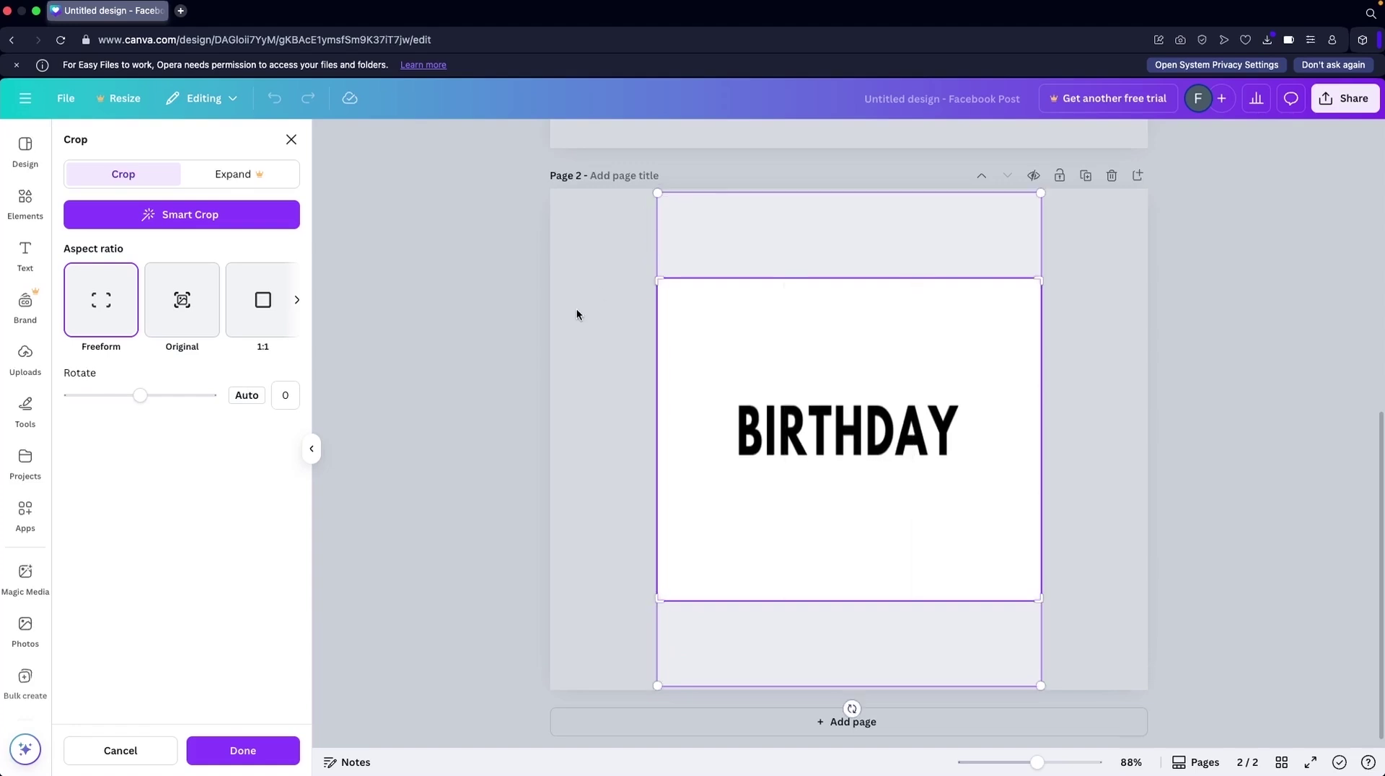
{"action": "left_click", "coordinate": [577, 314]}
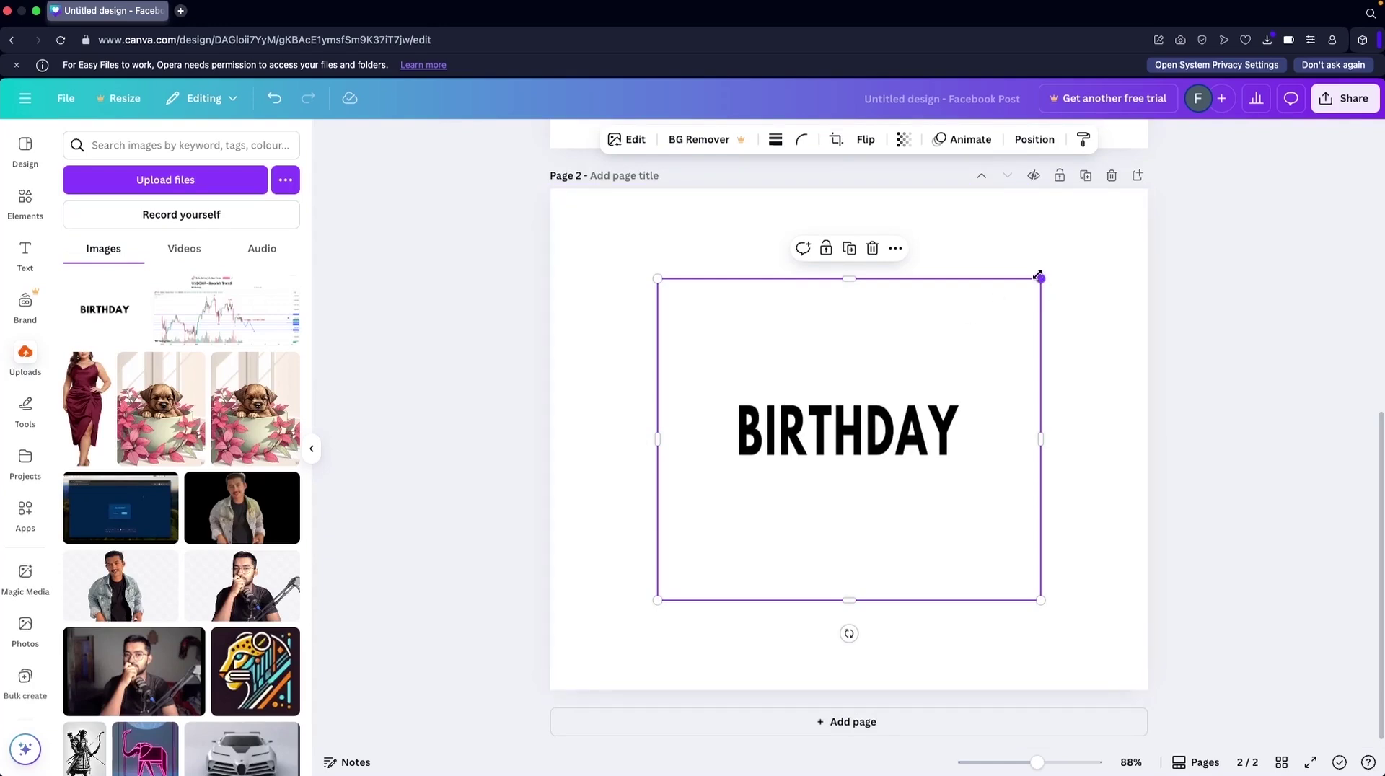
Drag the top-right and bottom-left corners outward so BIRTHDAY fills page 2.
{"action": "left_click_drag", "start_coordinate": [1040, 279], "coordinate": [1148, 188]}
{"action": "left_click_drag", "start_coordinate": [657, 600], "coordinate": [549, 690]}
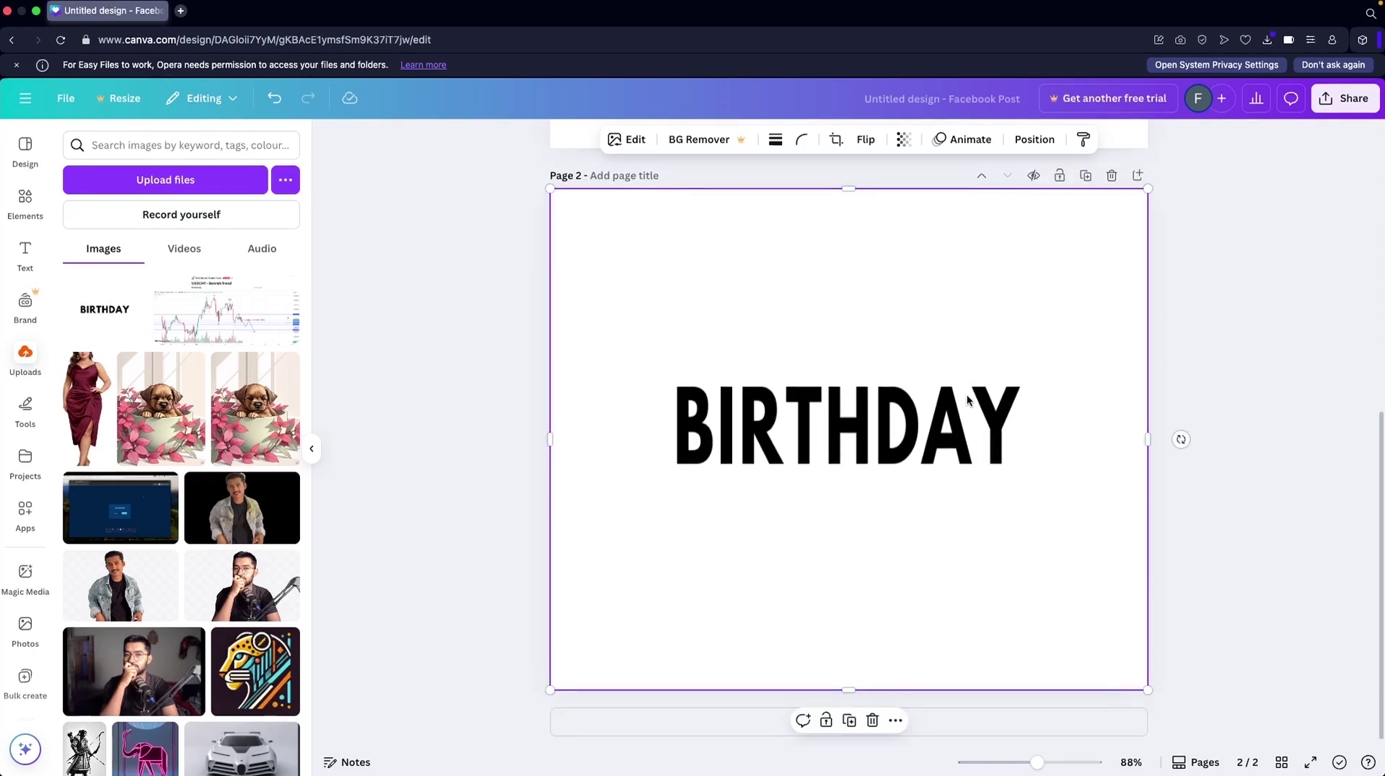
{"action": "scroll", "coordinate": [966, 394], "scroll_direction": "up", "scroll_amount": 10}
{"action": "scroll", "coordinate": [966, 398], "scroll_direction": "down", "scroll_amount": 10}
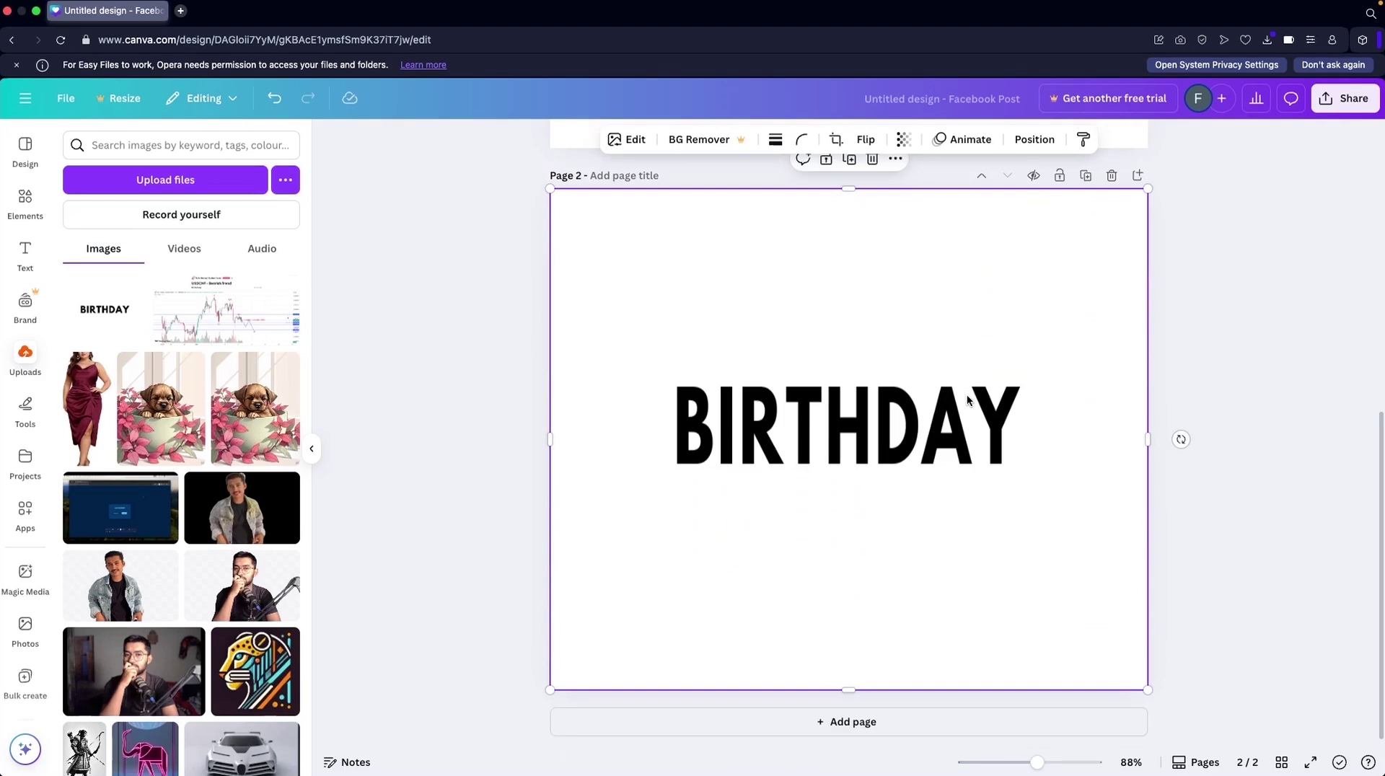
Add page 3, search Elements frames for 'b', and place the B frame upper left.
{"action": "left_click", "coordinate": [682, 722]}
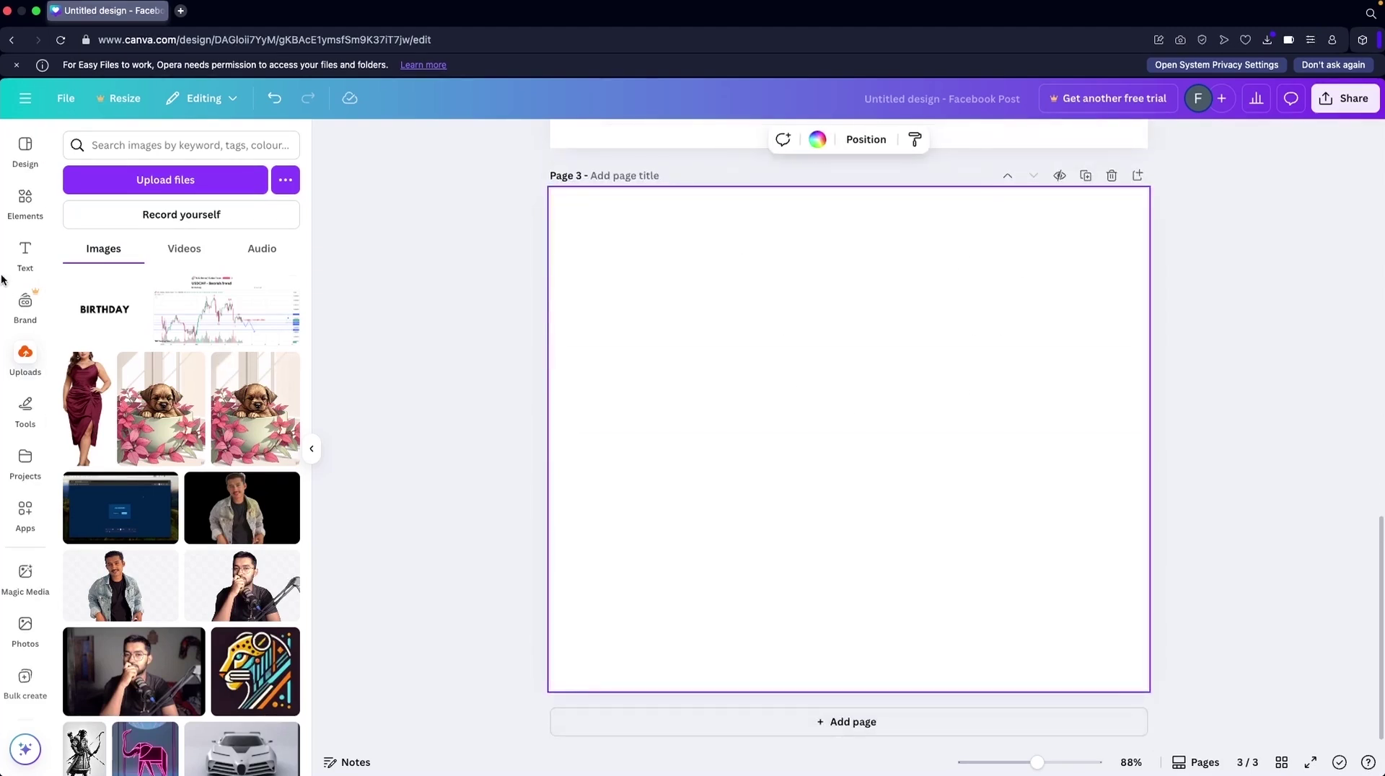
{"action": "left_click", "coordinate": [24, 251]}
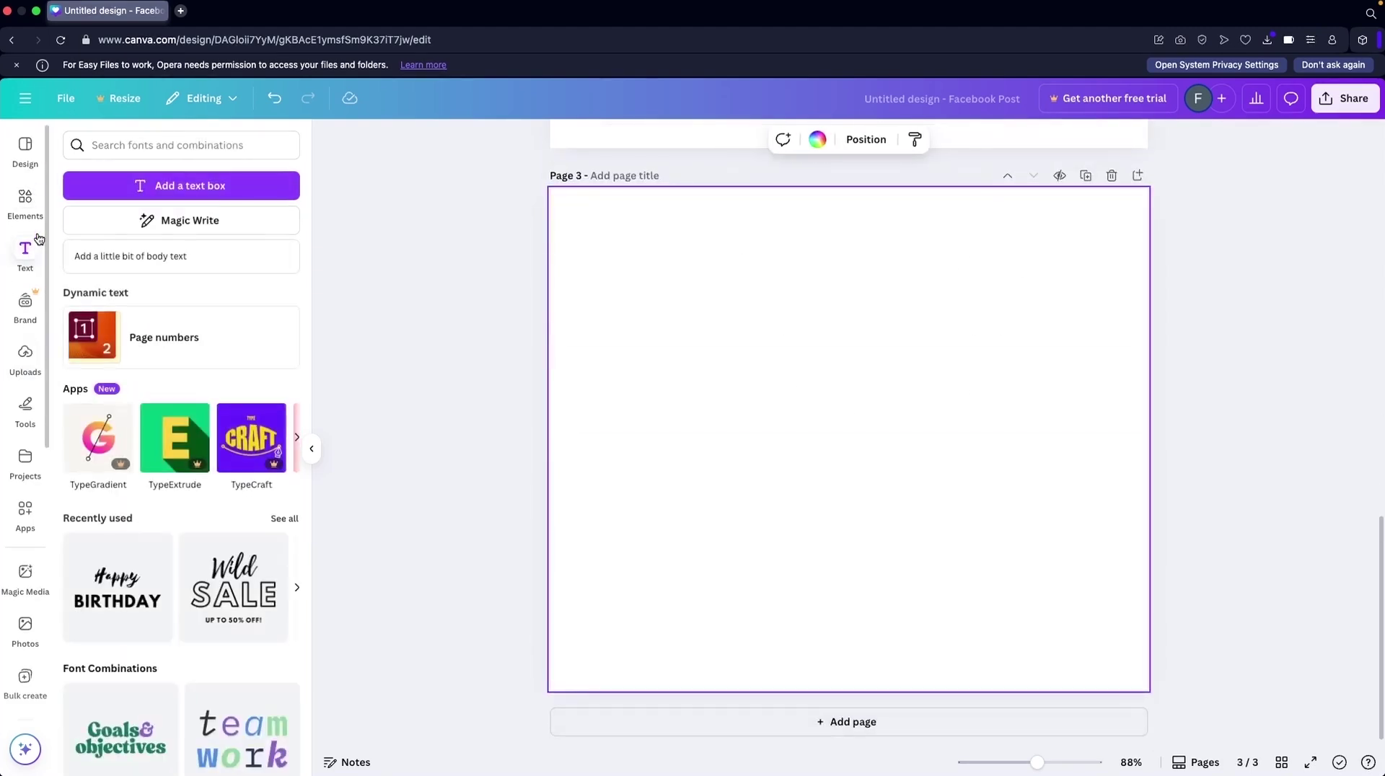
{"action": "left_click", "coordinate": [13, 200]}
{"action": "left_click", "coordinate": [154, 144]}
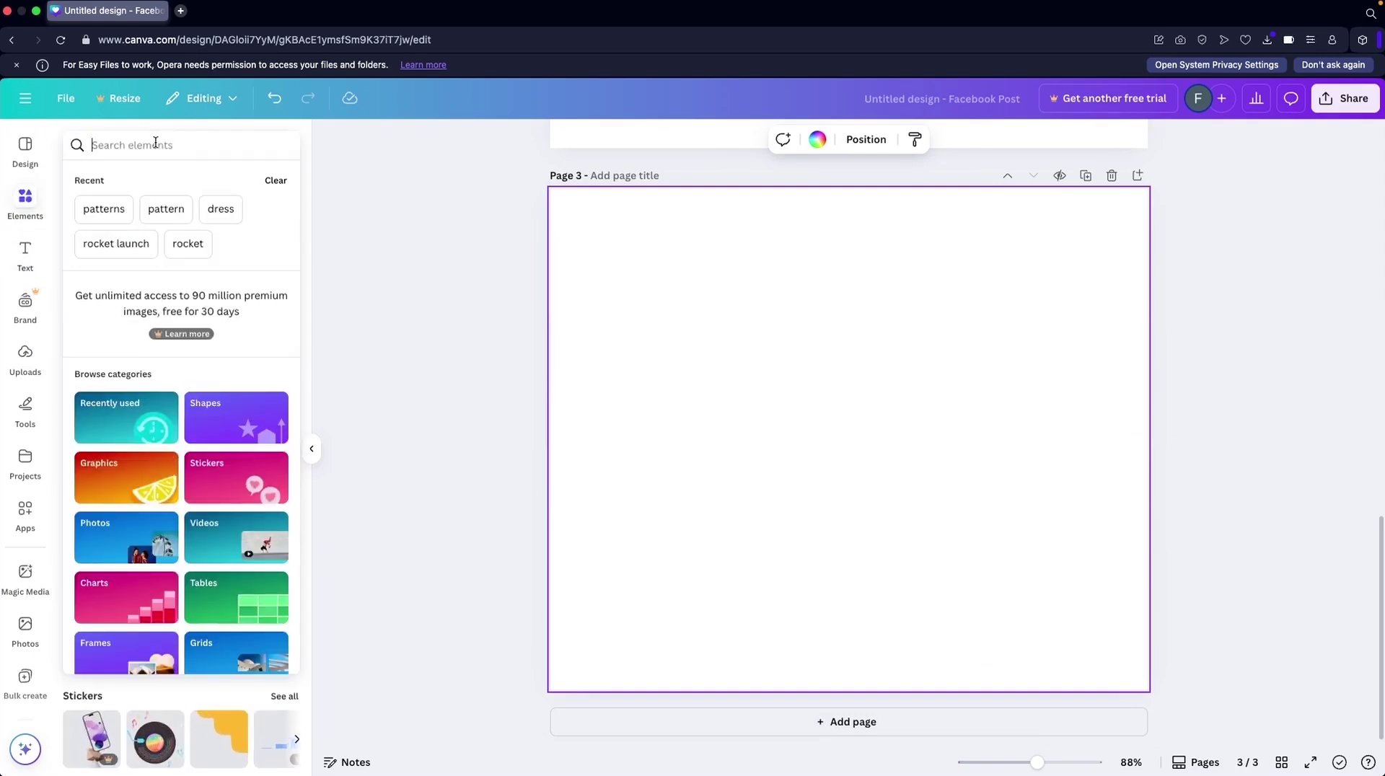
{"action": "scroll", "coordinate": [369, 279], "scroll_direction": "up", "scroll_amount": 1}
{"action": "scroll", "coordinate": [369, 278], "scroll_direction": "up", "scroll_amount": 5}
{"action": "scroll", "coordinate": [369, 278], "scroll_direction": "down", "scroll_amount": 5}
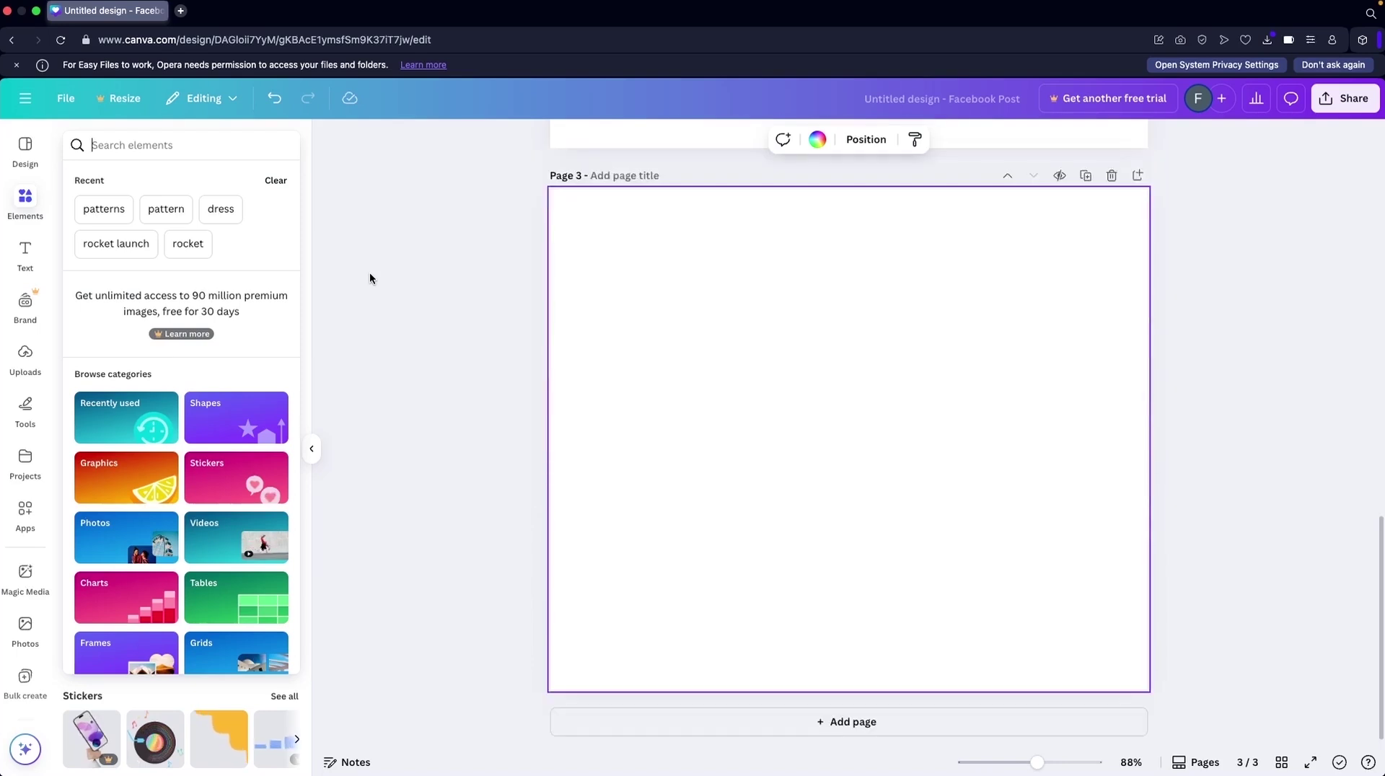
{"action": "left_click", "coordinate": [98, 146]}
{"action": "type", "text": "b"}
{"action": "key", "text": "Return"}
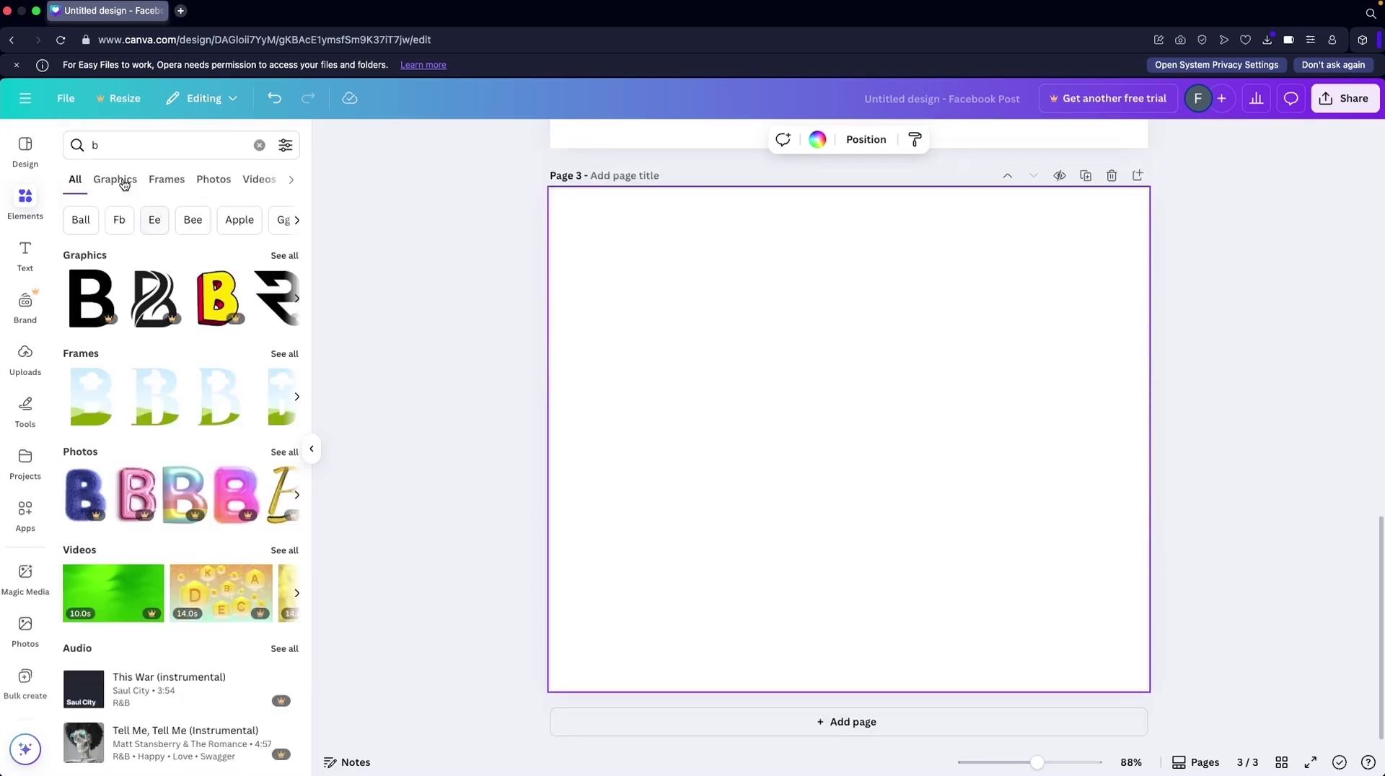
{"action": "left_click", "coordinate": [173, 180]}
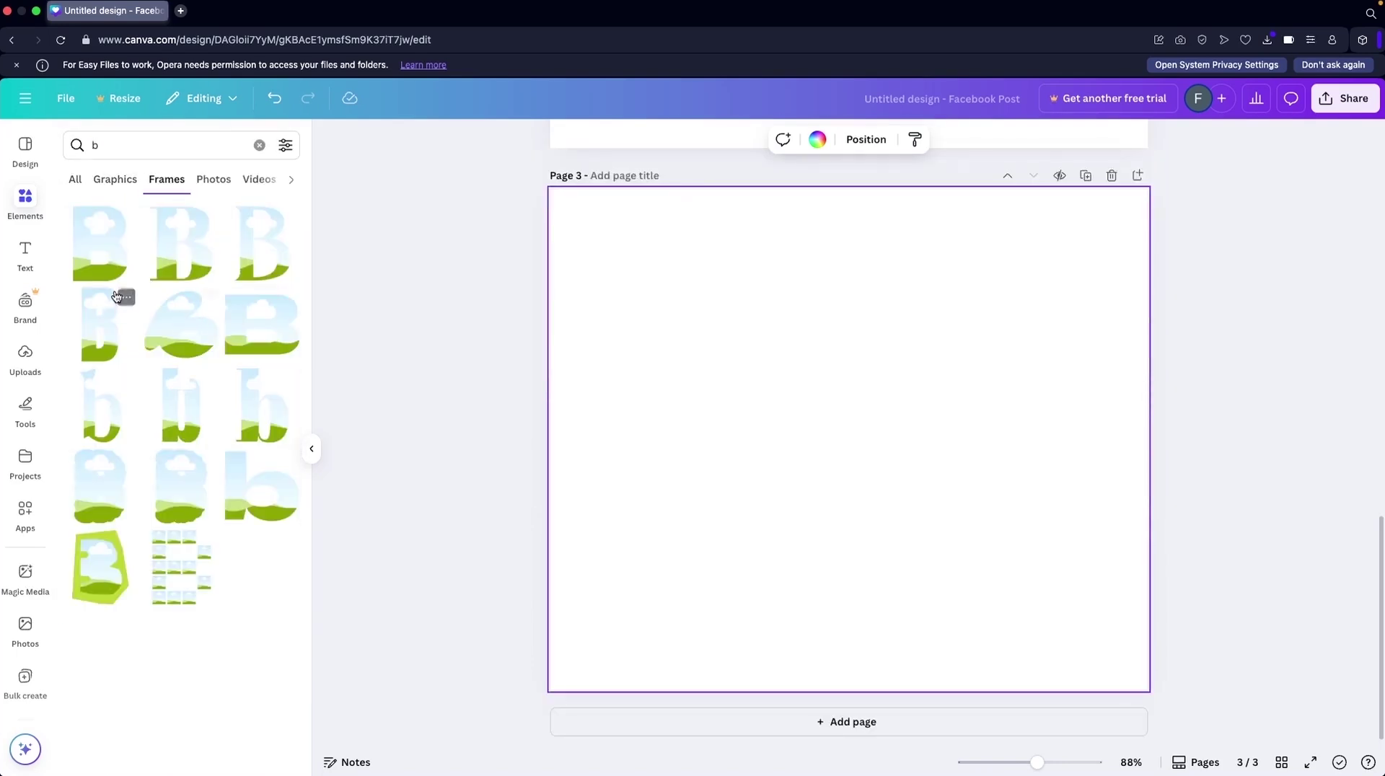
{"action": "left_click", "coordinate": [100, 250]}
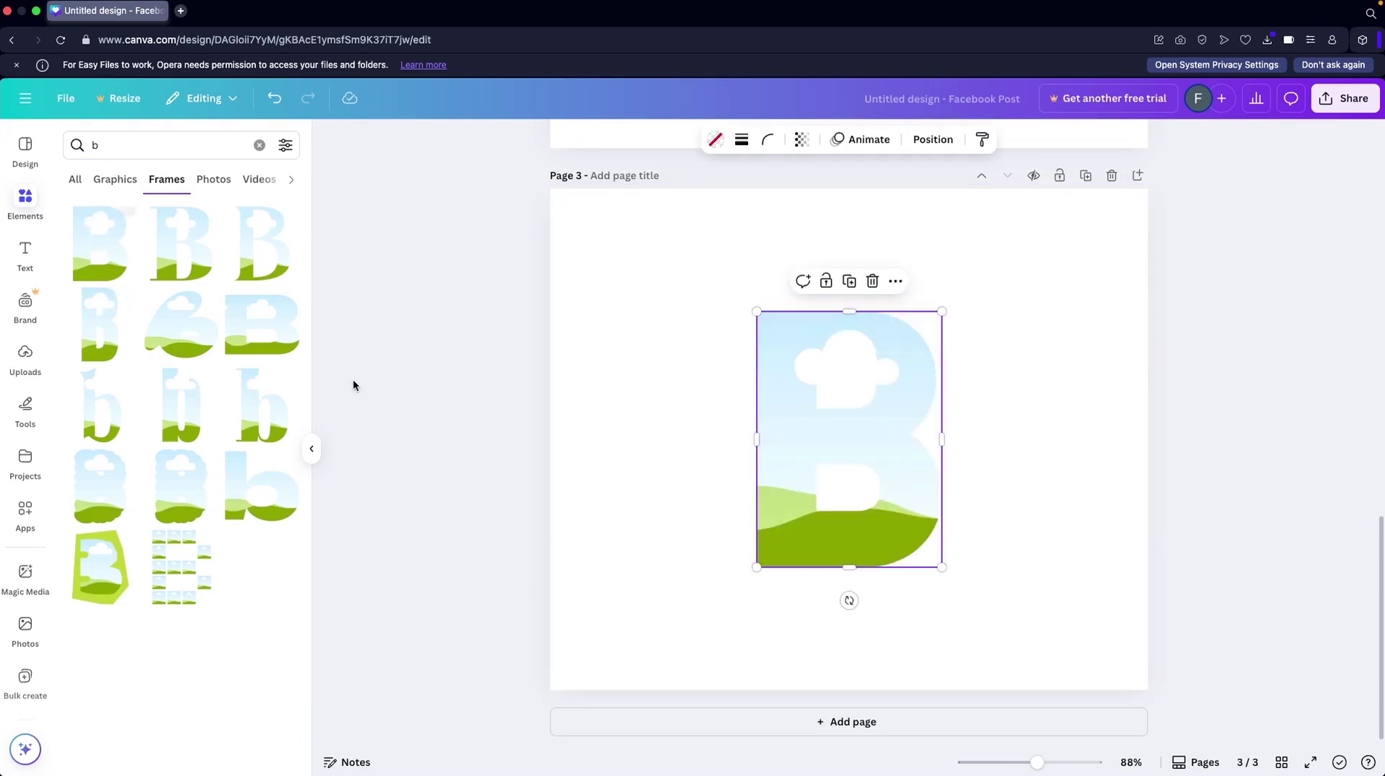
{"action": "left_click_drag", "start_coordinate": [801, 468], "coordinate": [621, 374]}
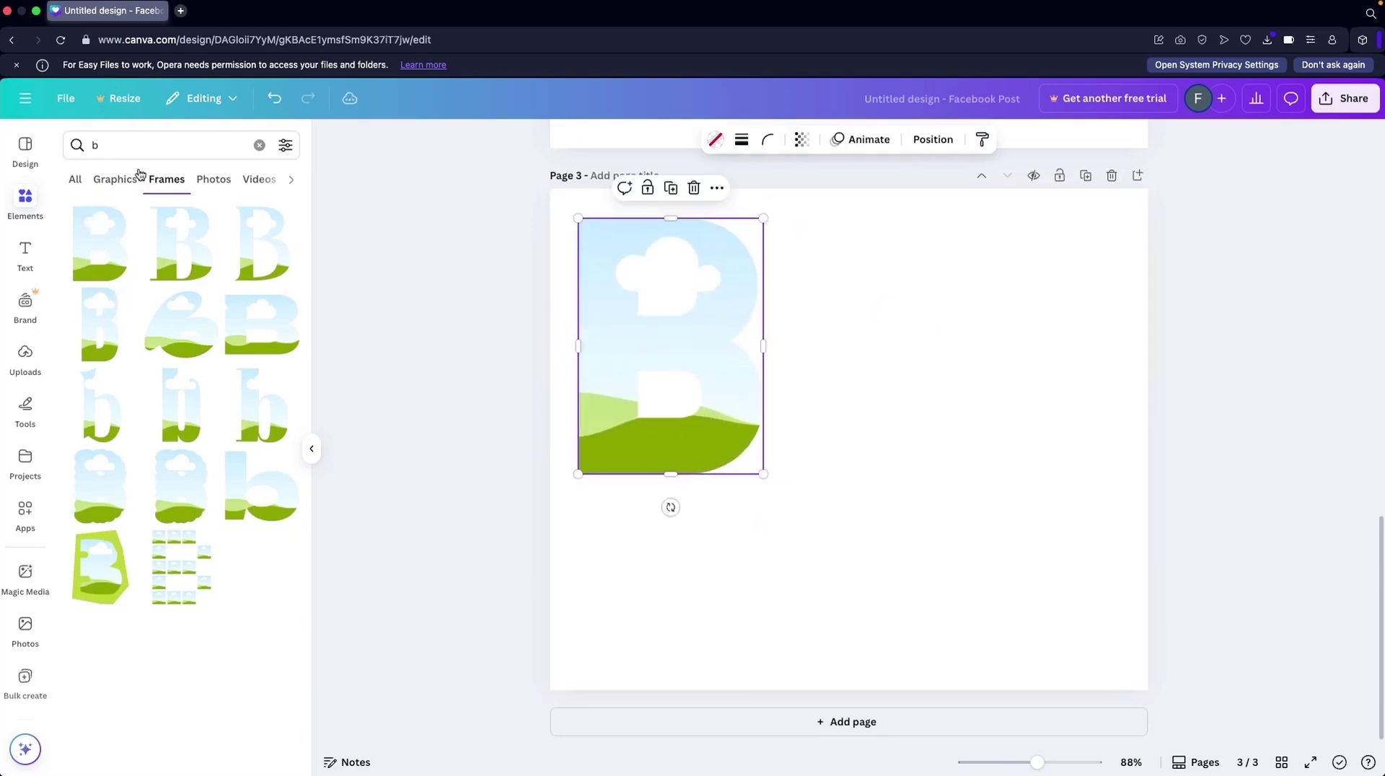
Add the I and R letter frames, placing R to the right of I.
{"action": "left_click", "coordinate": [136, 134]}
{"action": "type", "text": "i"}
{"action": "key", "text": "Return"}
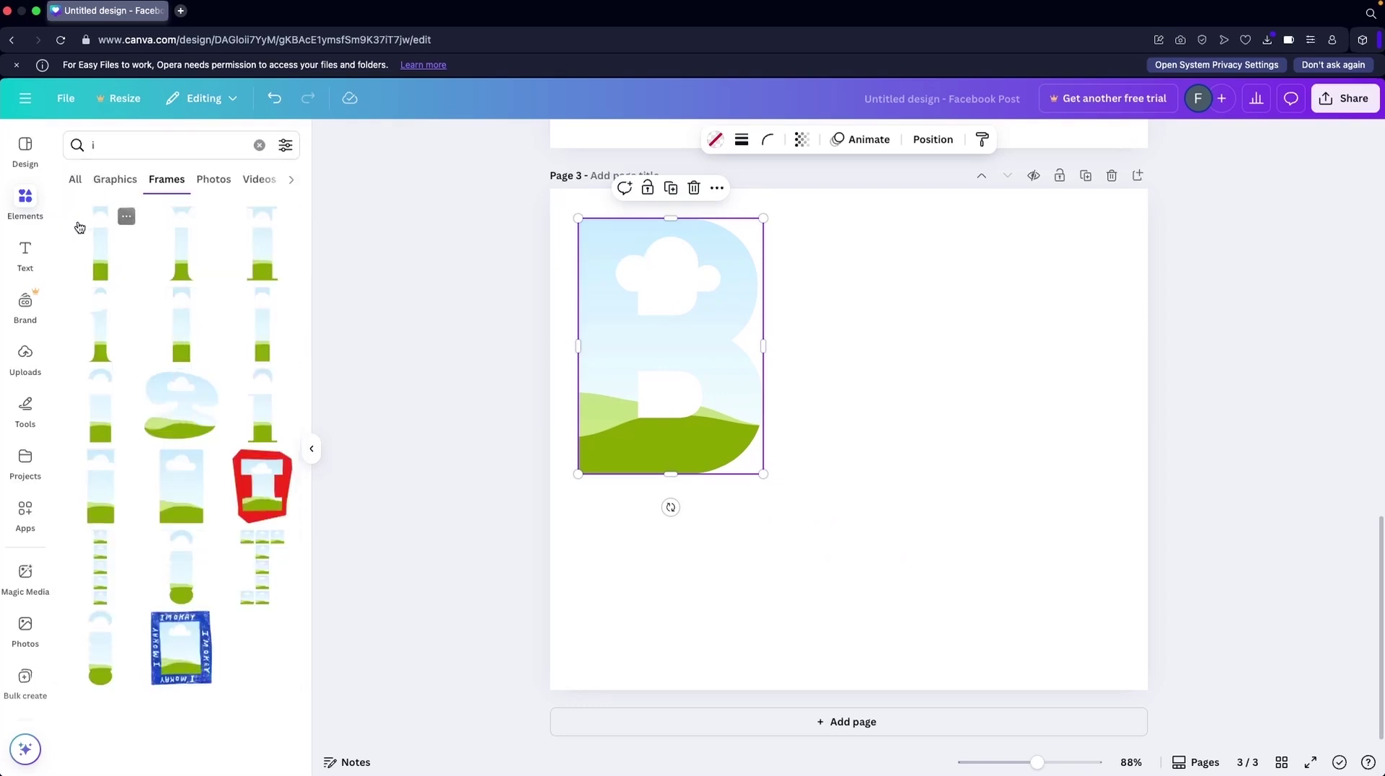
{"action": "left_click", "coordinate": [101, 245]}
{"action": "left_click", "coordinate": [108, 145]}
{"action": "key", "text": "BackSpace"}
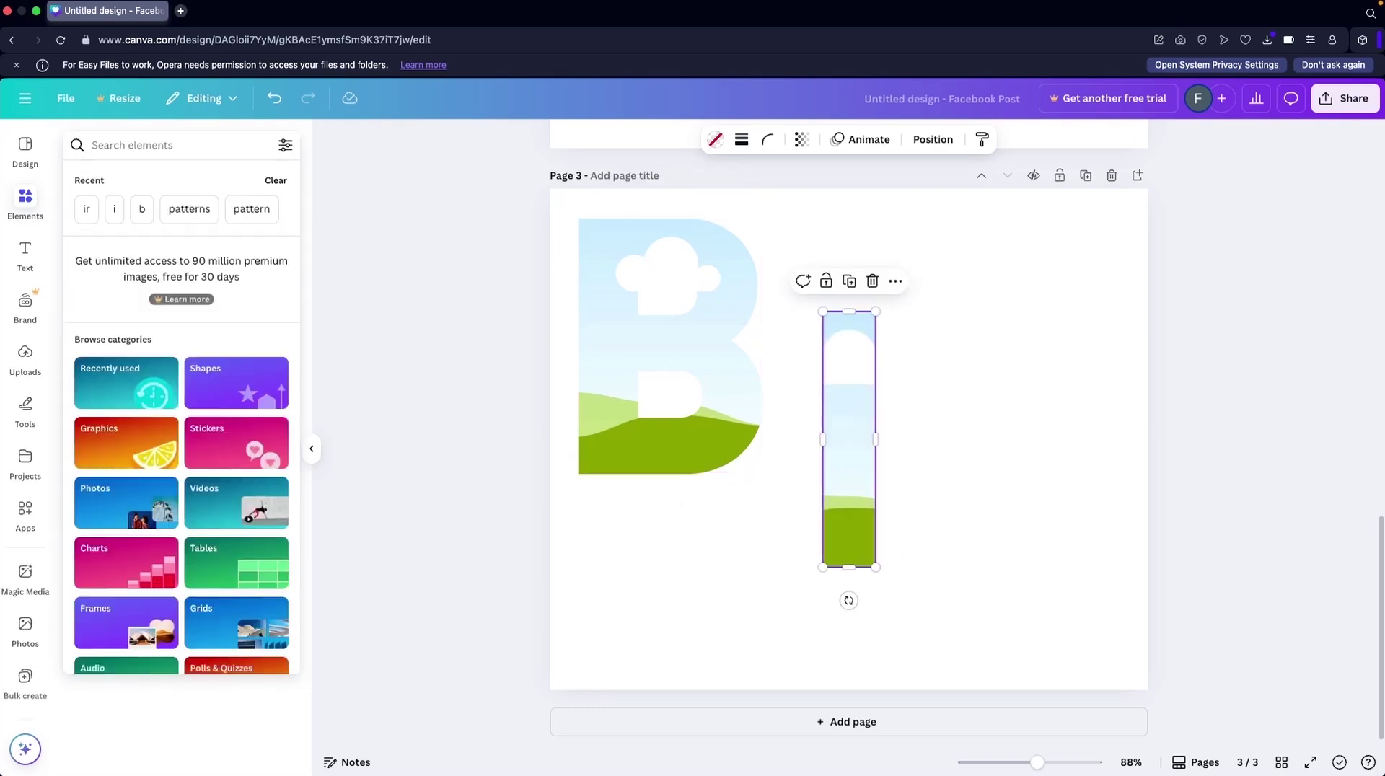
{"action": "type", "text": "r"}
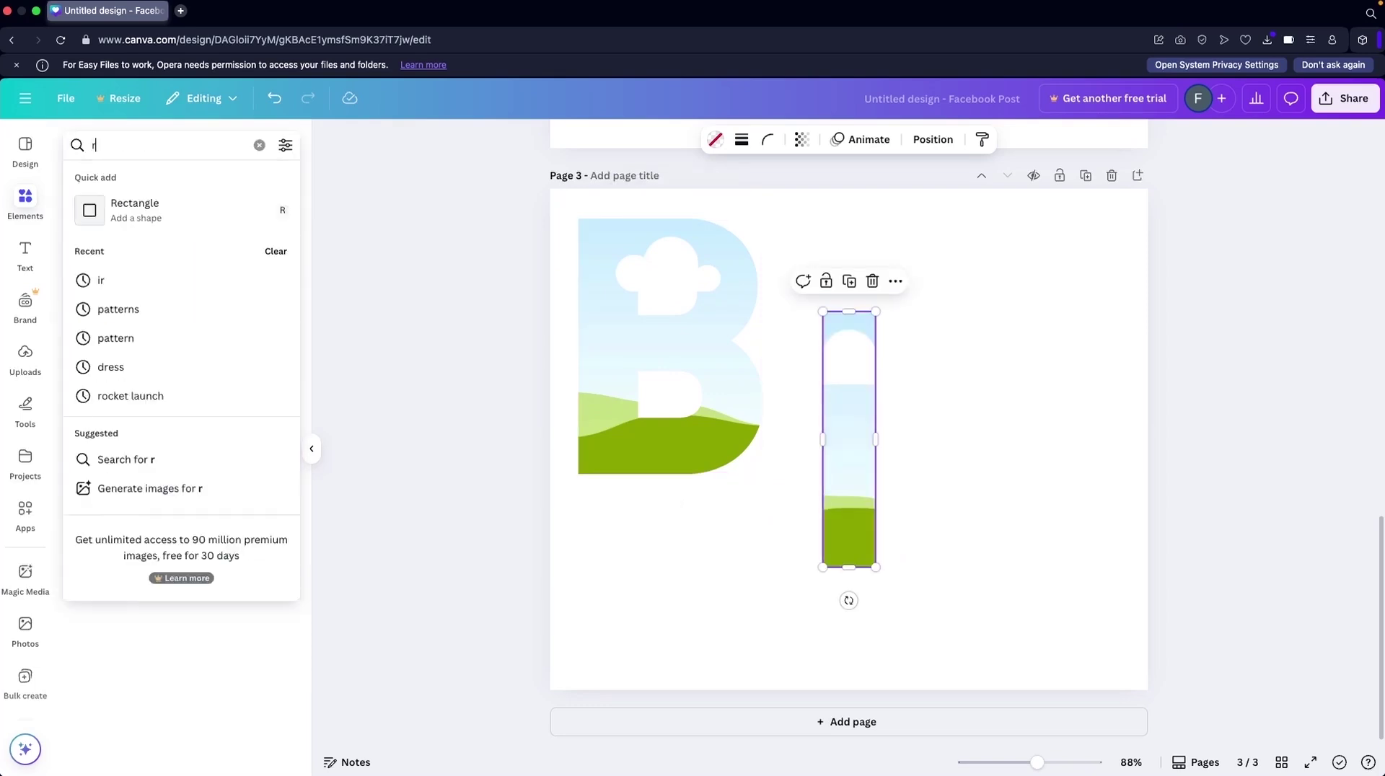
{"action": "key", "text": "Return"}
{"action": "left_click", "coordinate": [105, 262]}
{"action": "left_click_drag", "start_coordinate": [799, 467], "coordinate": [1014, 467]}
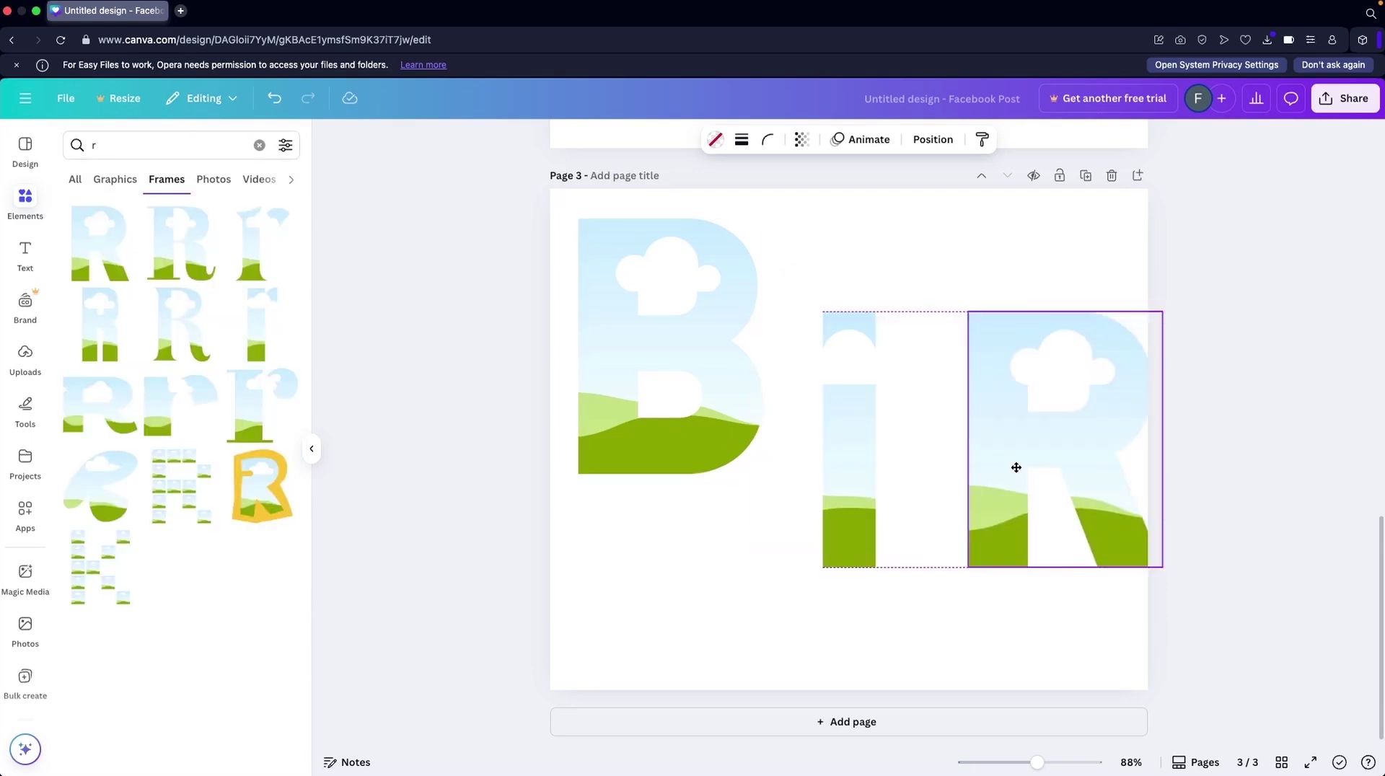
Add the T and H letter frames, moving T lower left and H upper right.
{"action": "left_click", "coordinate": [119, 146]}
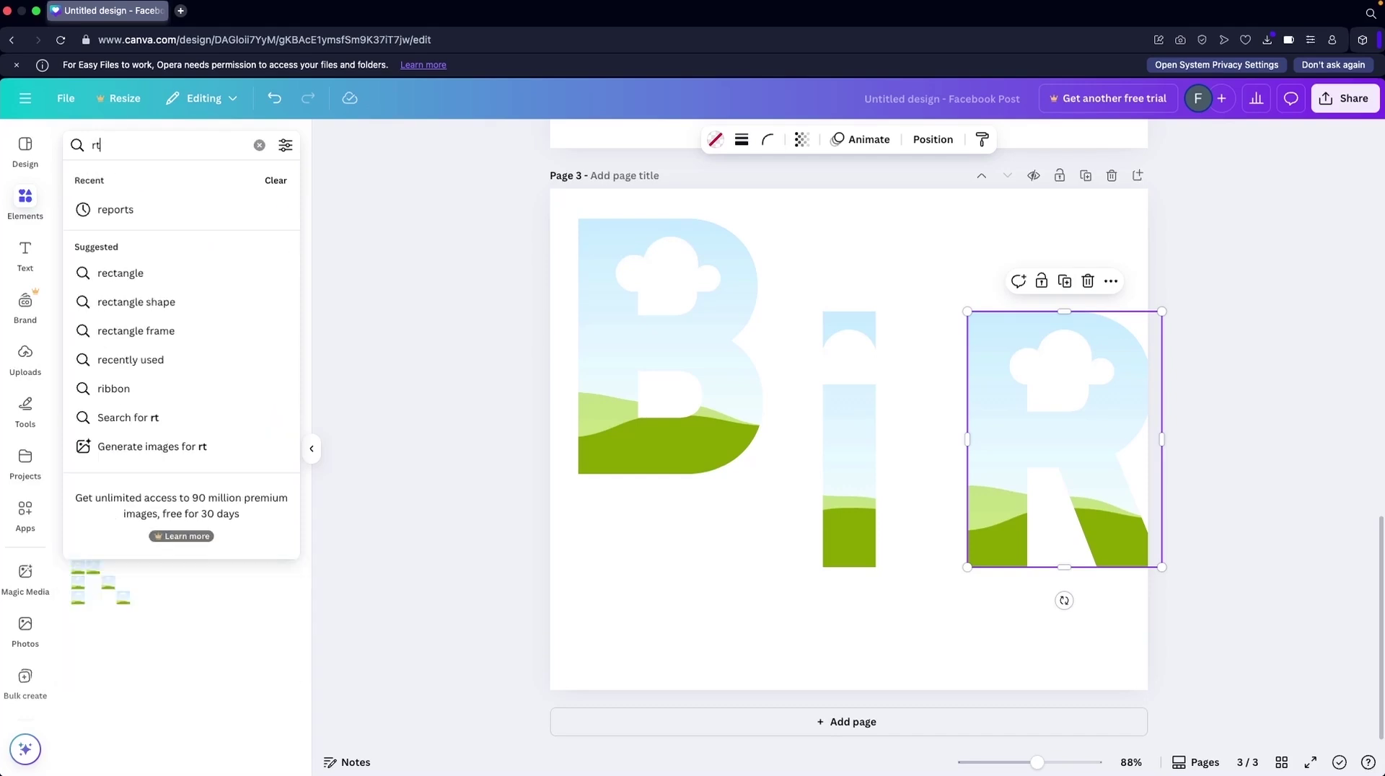
{"action": "key", "text": "BackSpace"}
{"action": "type", "text": "t"}
{"action": "key", "text": "Return"}
{"action": "left_click", "coordinate": [87, 256]}
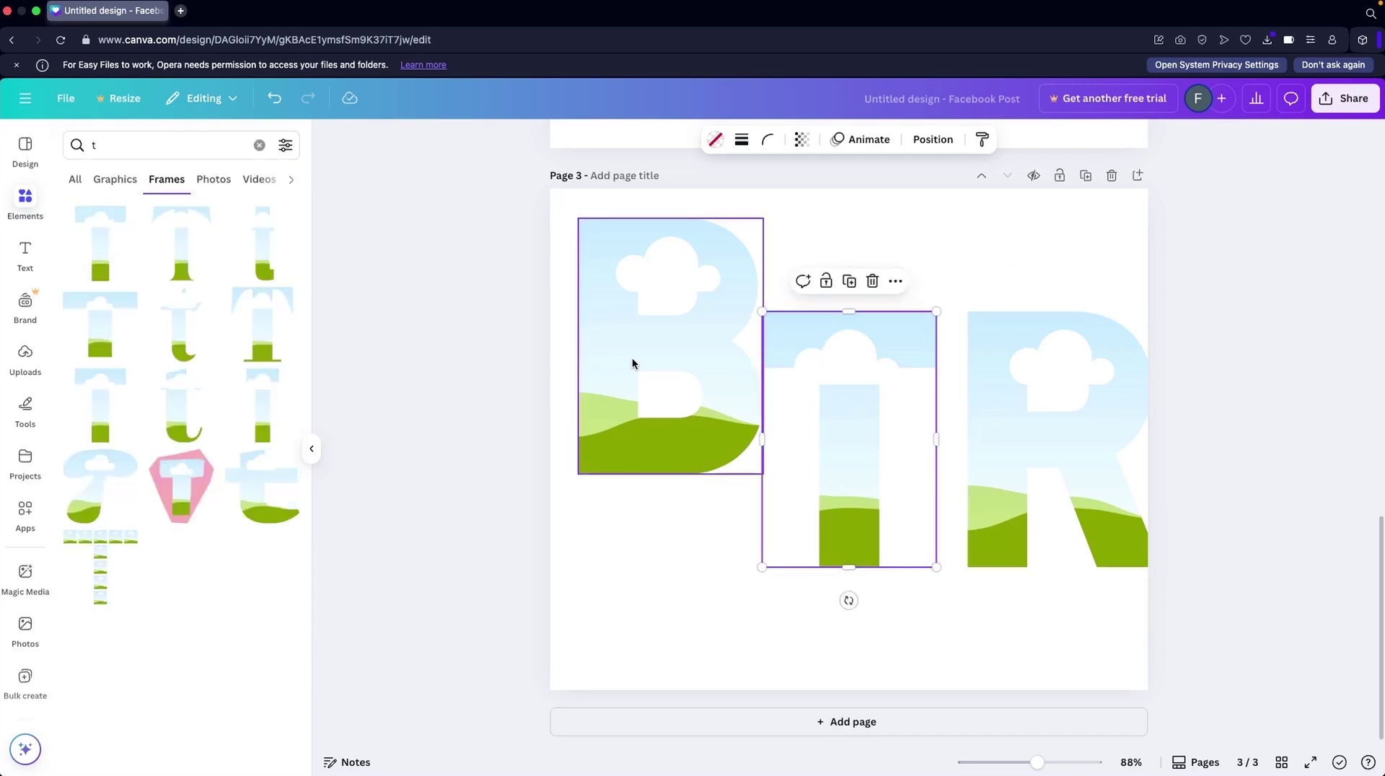
{"action": "left_click_drag", "start_coordinate": [793, 337], "coordinate": [665, 512]}
{"action": "left_click", "coordinate": [117, 153]}
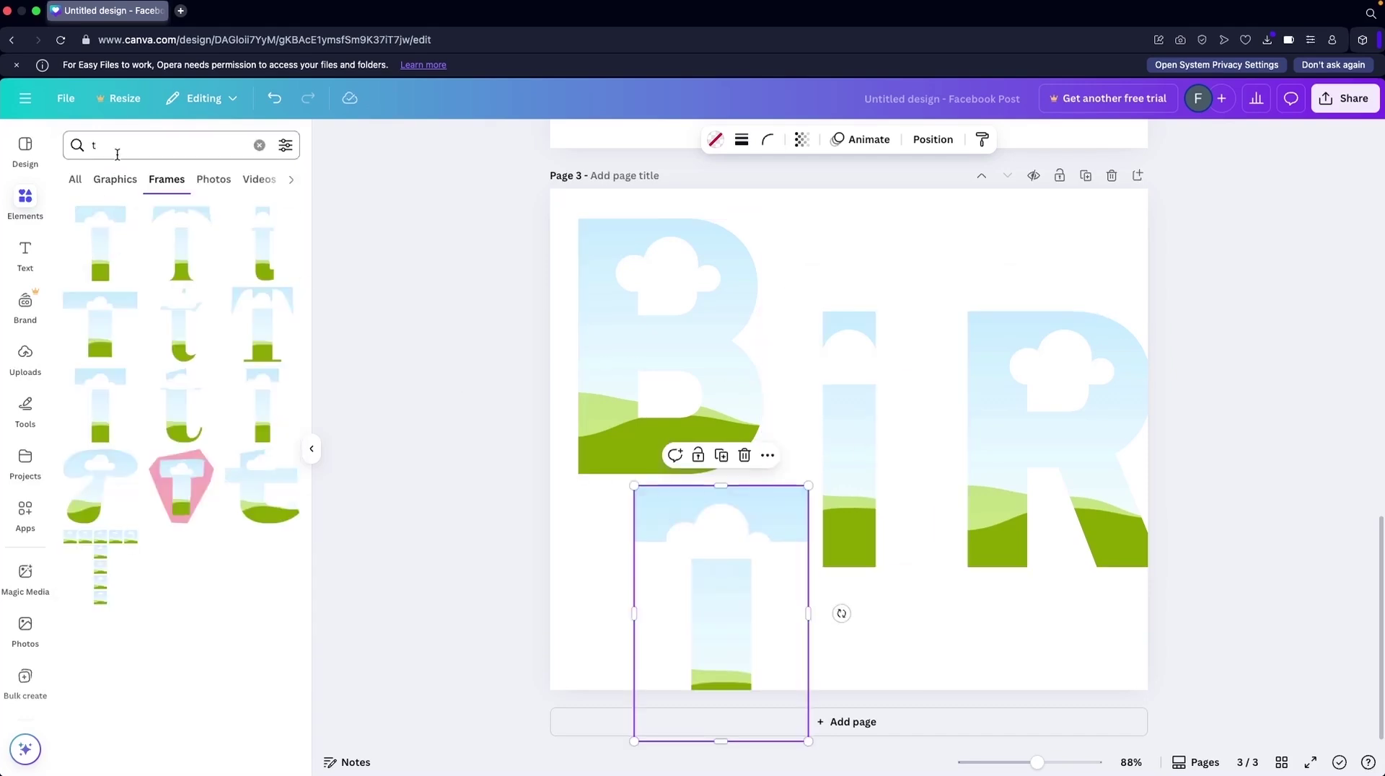
{"action": "type", "text": "h"}
{"action": "key", "text": "Return"}
{"action": "left_click", "coordinate": [100, 243]}
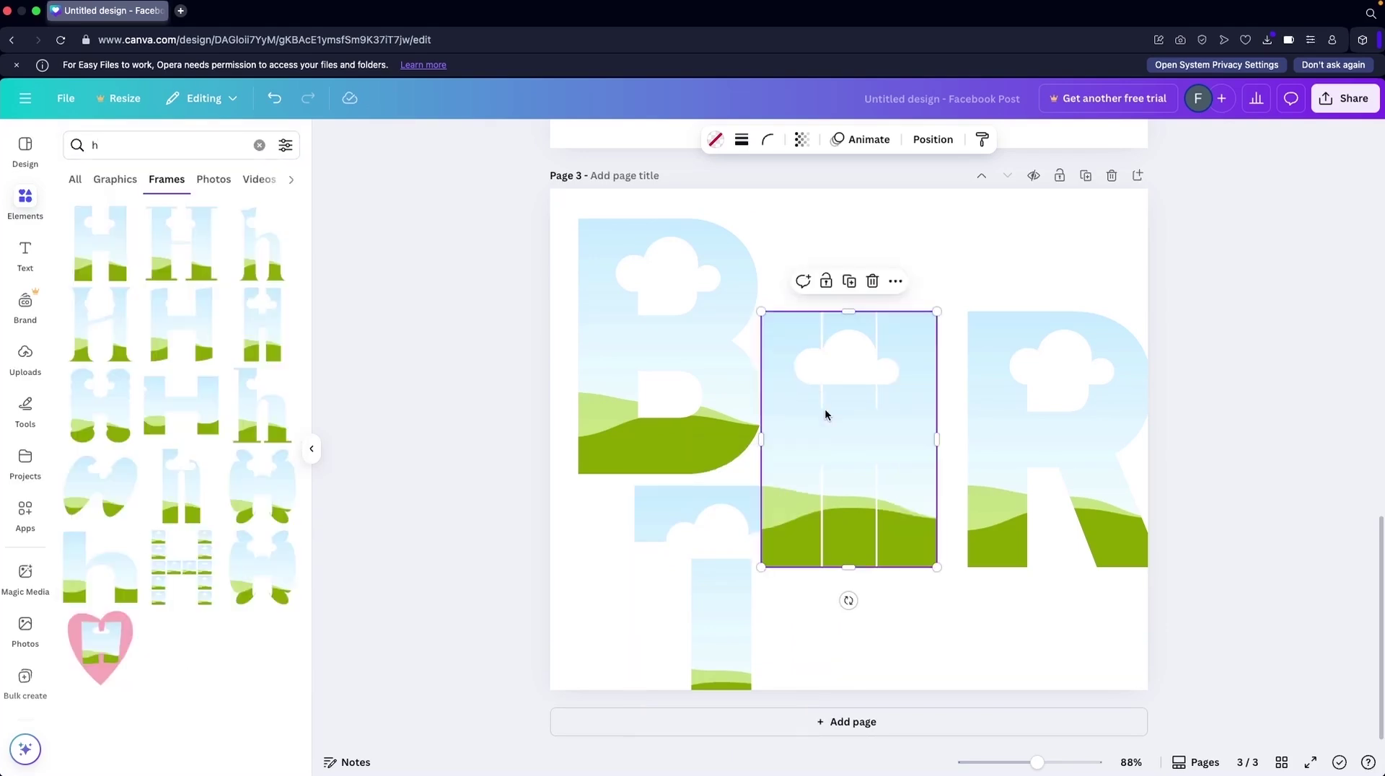
{"action": "left_click_drag", "start_coordinate": [786, 431], "coordinate": [1047, 278]}
{"action": "mouse_move", "coordinate": [616, 365]}
{"action": "left_mouse_down"}
{"action": "mouse_move", "coordinate": [612, 396]}
{"action": "mouse_move", "coordinate": [621, 371]}
{"action": "left_mouse_up"}
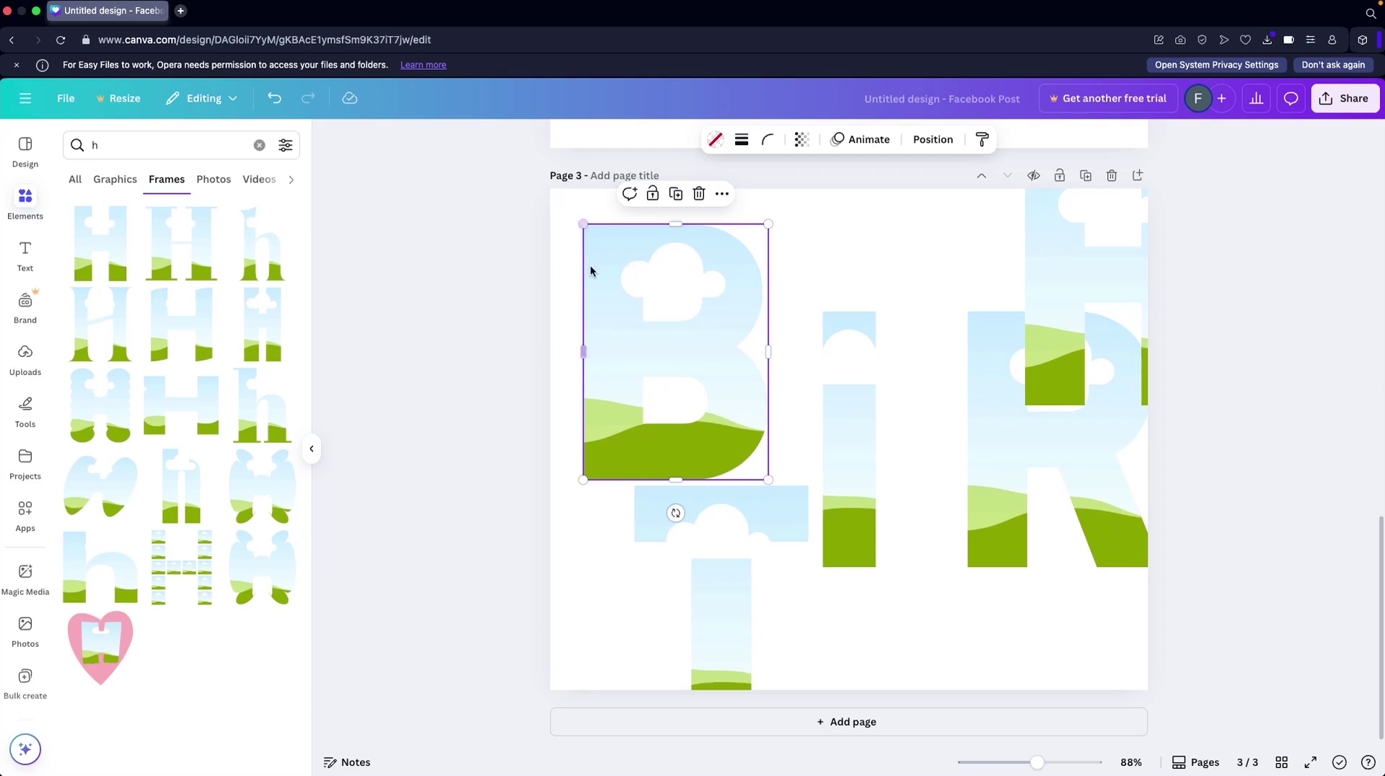
Select all letter frames with Cmd+A, scale them down, and move B left.
{"action": "left_click", "coordinate": [725, 526]}
{"action": "key", "text": "super+a"}
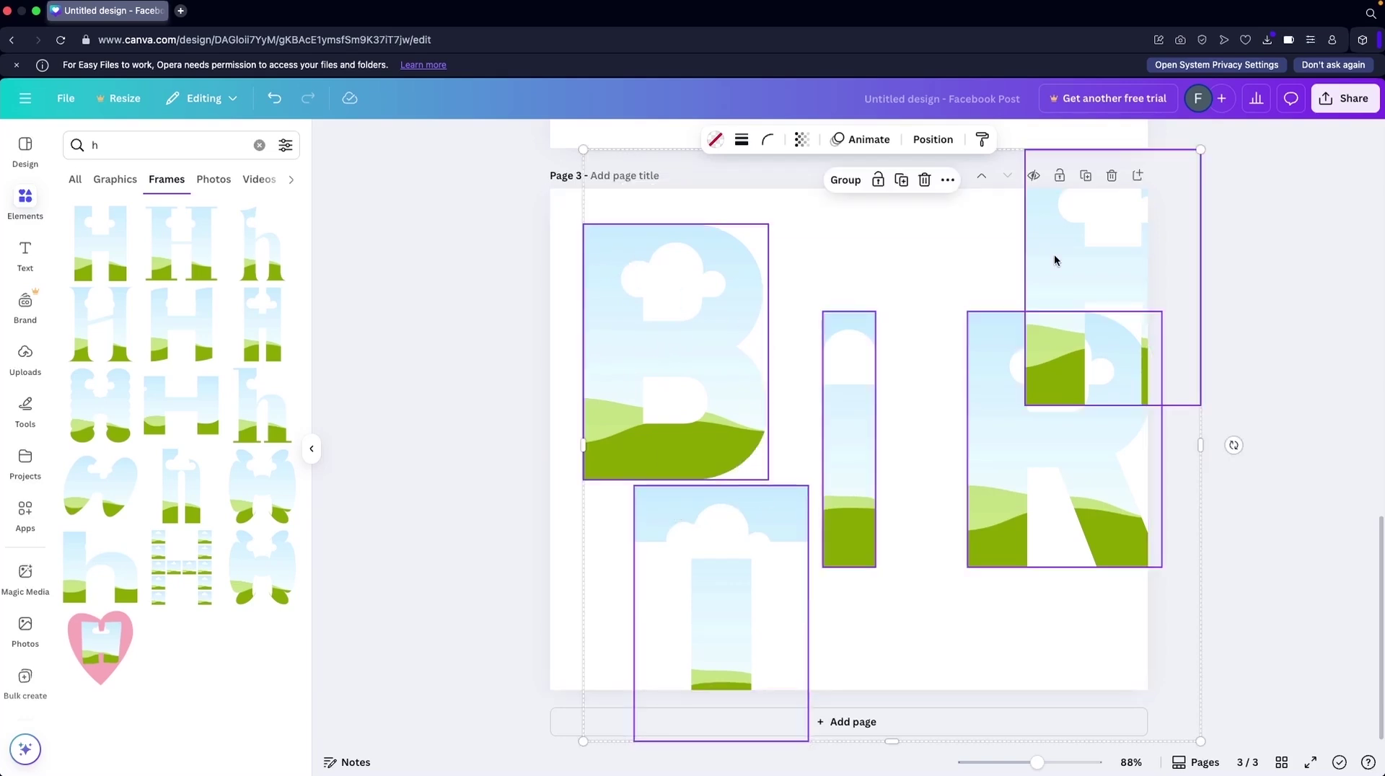
{"action": "left_click_drag", "start_coordinate": [581, 149], "coordinate": [805, 360]}
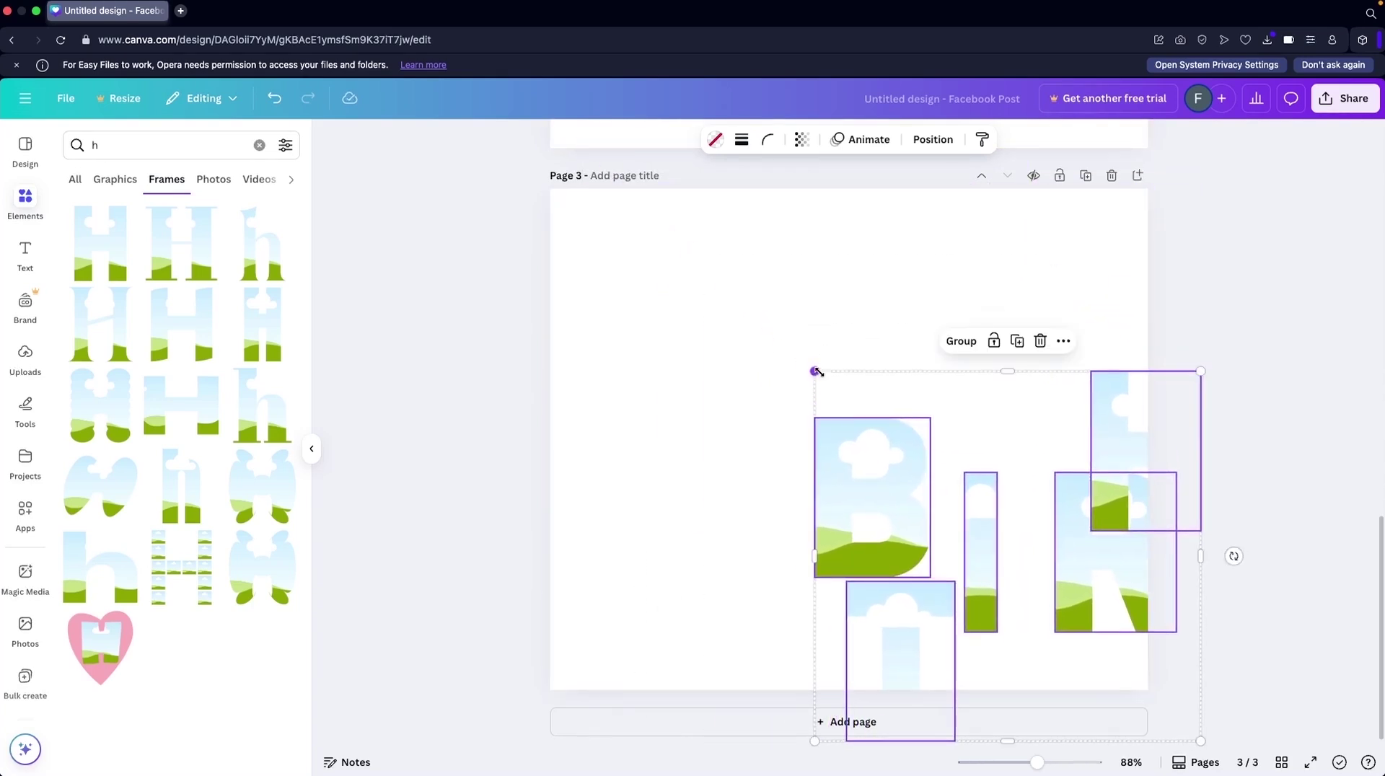
{"action": "left_click", "coordinate": [762, 391]}
{"action": "left_click_drag", "start_coordinate": [868, 473], "coordinate": [605, 362]}
Shift-select the B, I, R, T, H frames, shrink them together, and centre BIRTH.
{"action": "left_click", "coordinate": [1091, 362]}
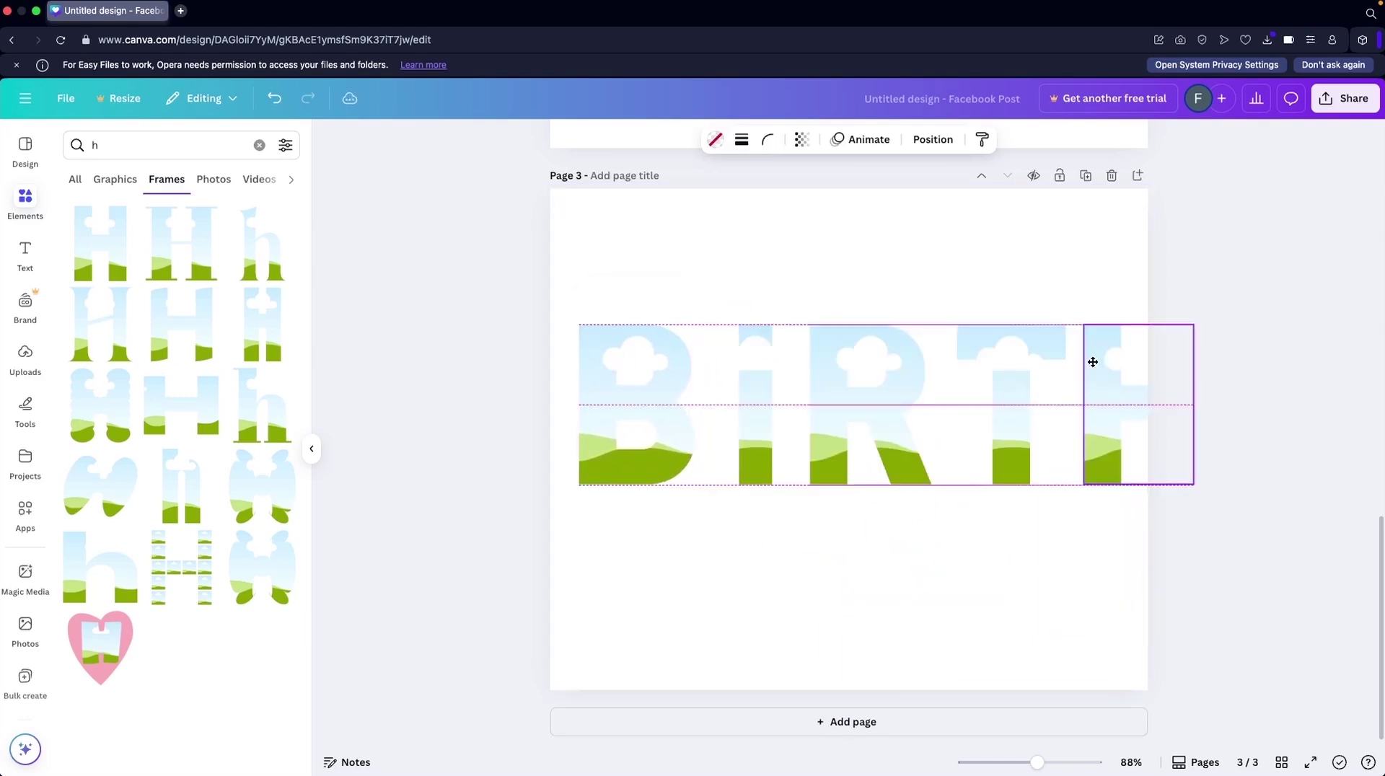
{"action": "left_click", "coordinate": [600, 332]}
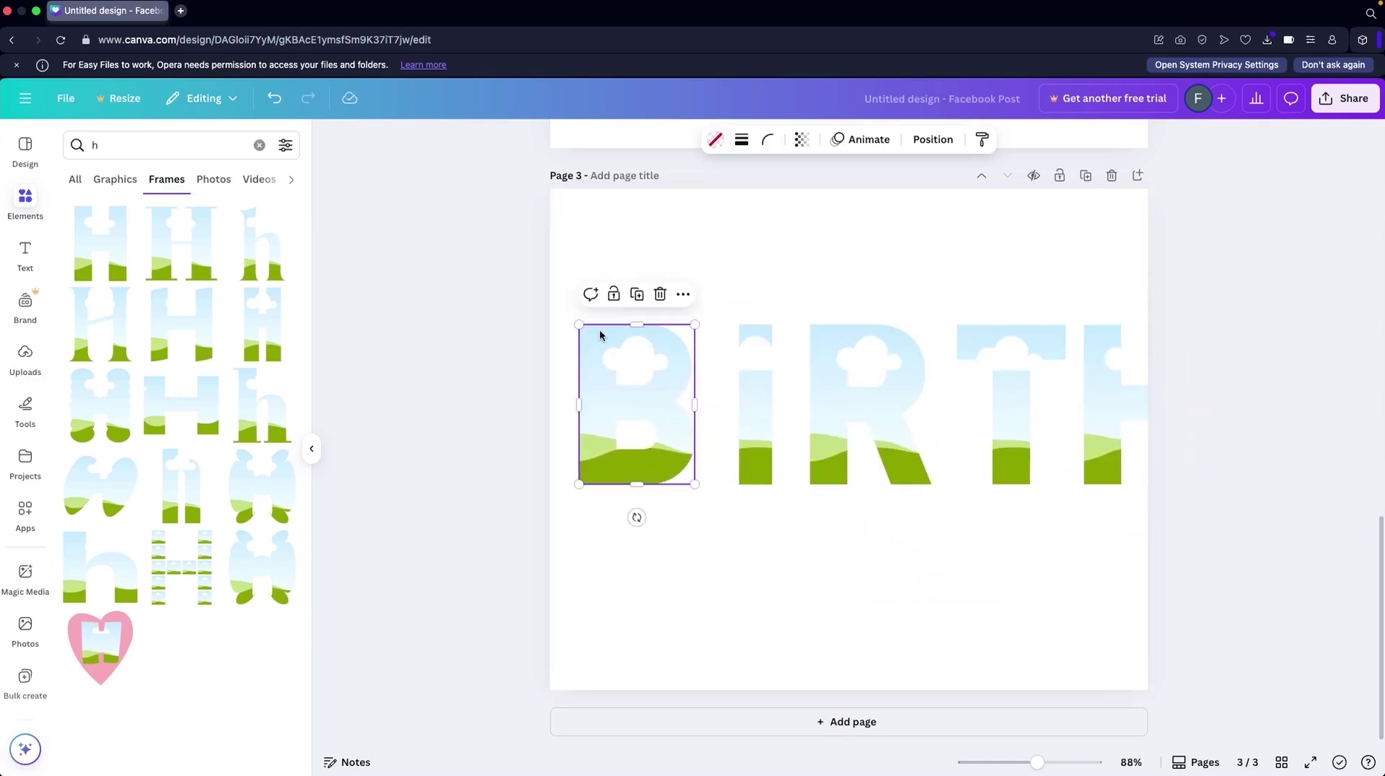
{"action": "left_click", "coordinate": [758, 351], "text": "shift"}
{"action": "left_click", "coordinate": [865, 352], "text": "shift"}
{"action": "left_click", "coordinate": [978, 359], "text": "shift"}
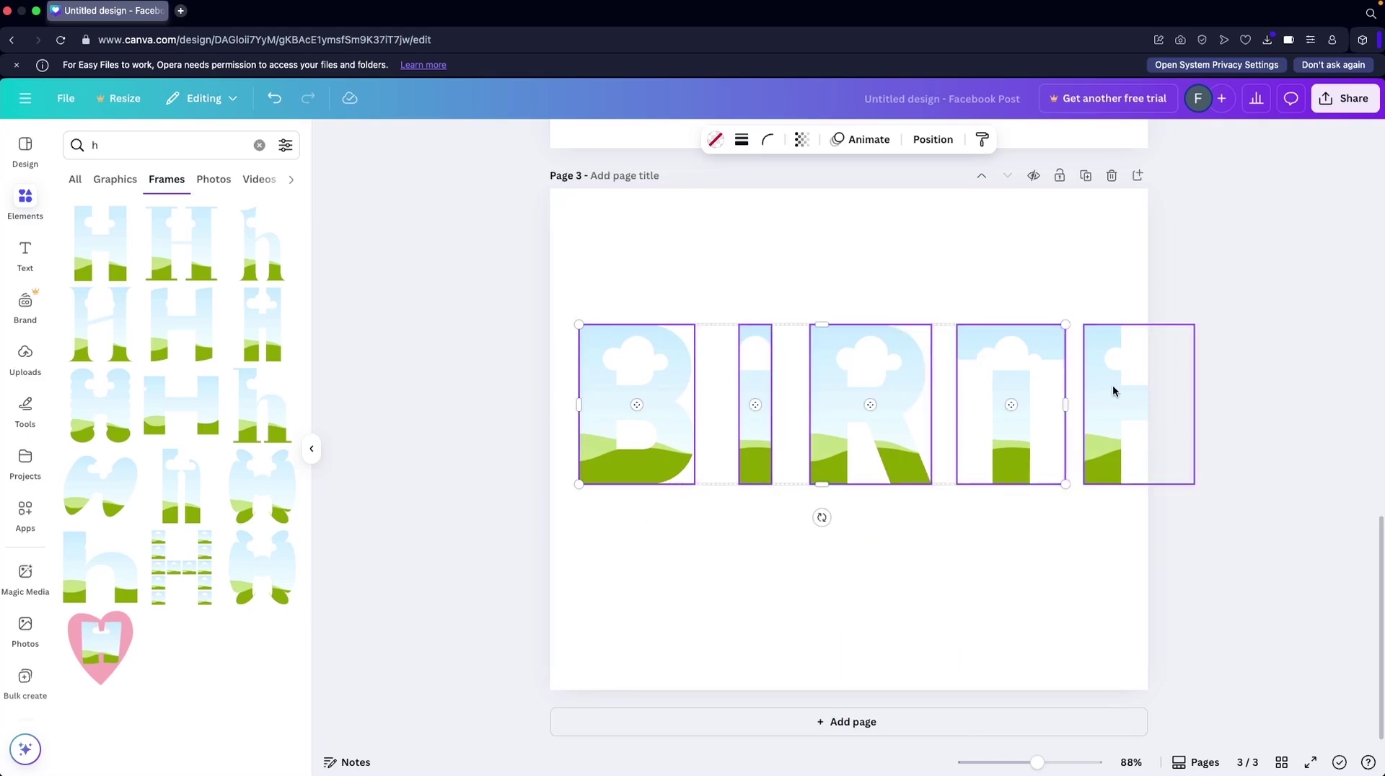
{"action": "left_click", "coordinate": [1113, 388], "text": "shift"}
{"action": "left_click_drag", "start_coordinate": [579, 325], "coordinate": [680, 351]}
{"action": "left_click_drag", "start_coordinate": [737, 398], "coordinate": [651, 398]}
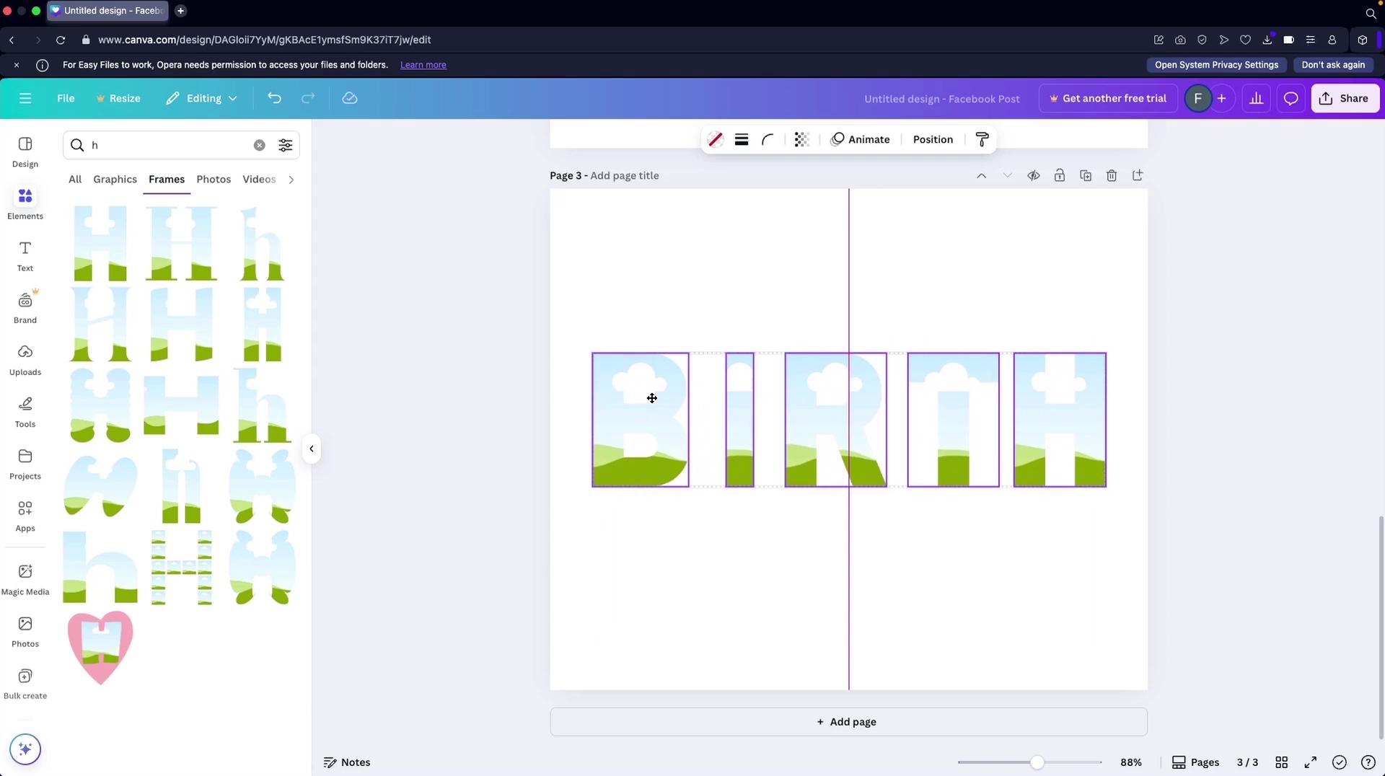
{"action": "left_click", "coordinate": [517, 512]}
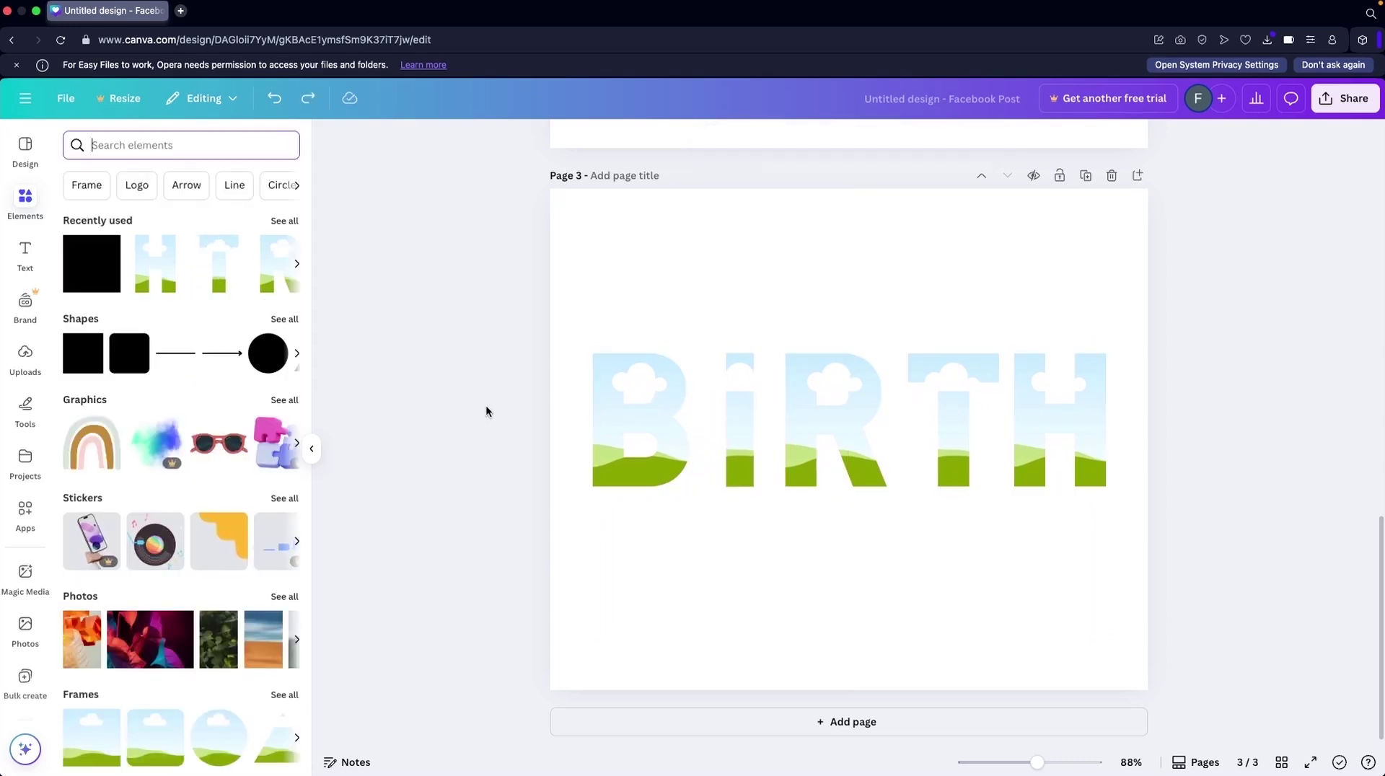
Search Elements photos for 'background' and add the dark slate photo to page 3.
{"action": "left_click", "coordinate": [153, 155]}
{"action": "type", "text": "background"}
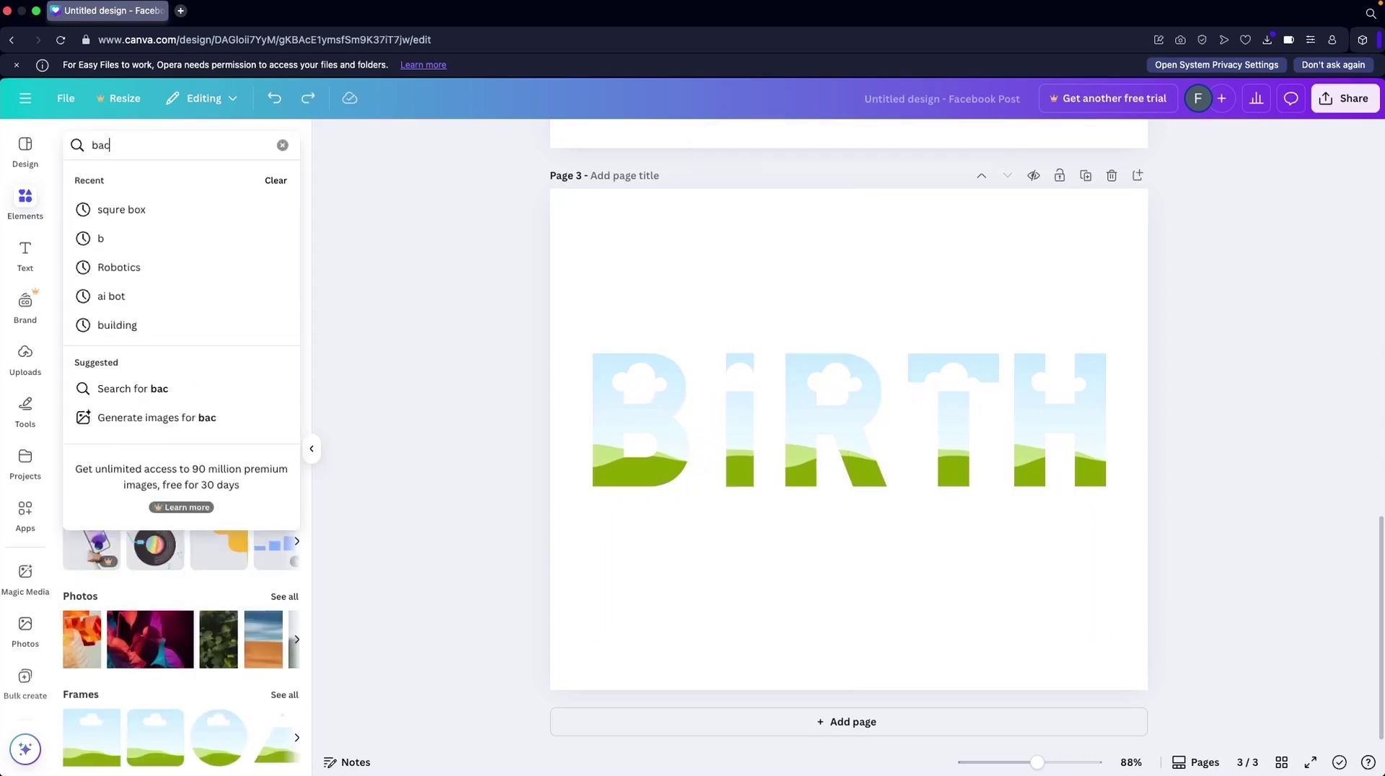
{"action": "key", "text": "Return"}
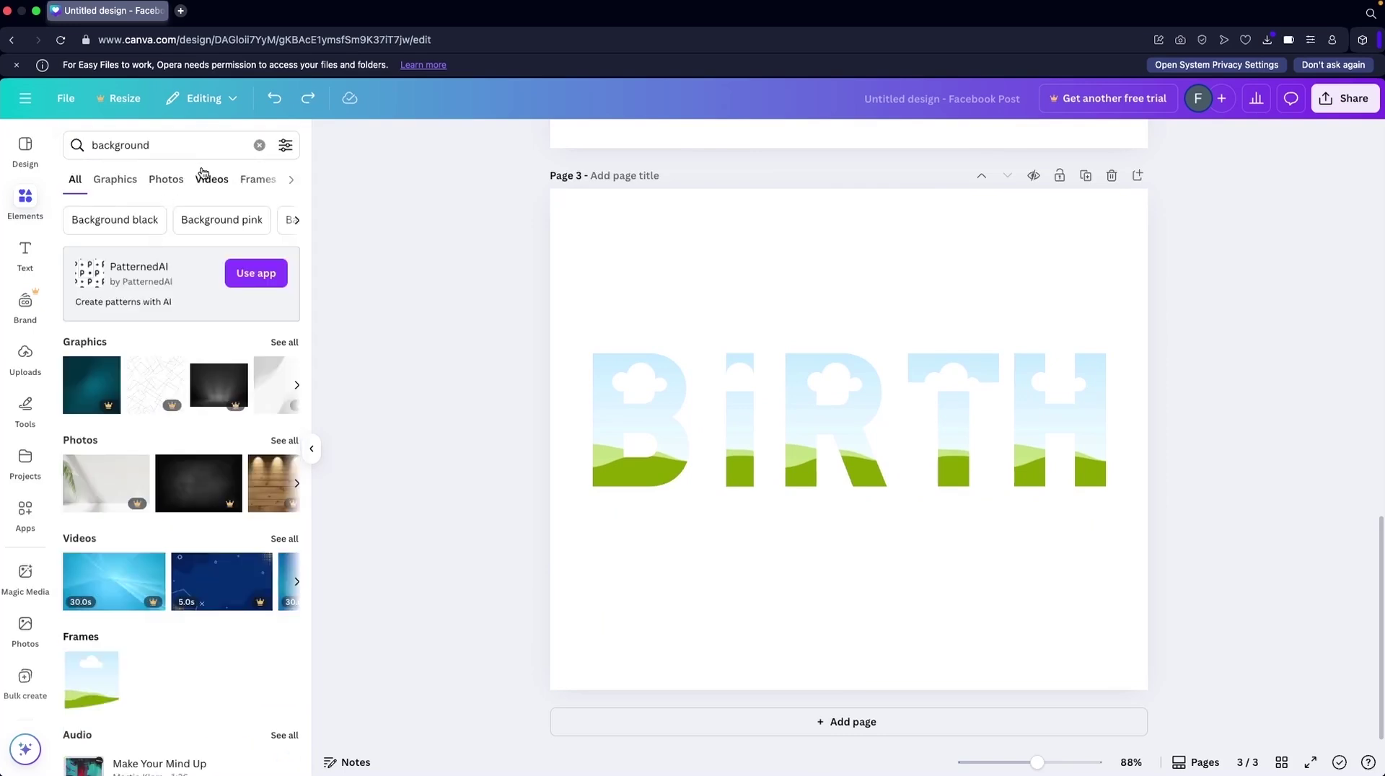
{"action": "left_click", "coordinate": [179, 178]}
{"action": "scroll", "coordinate": [159, 259], "scroll_direction": "down", "scroll_amount": 5}
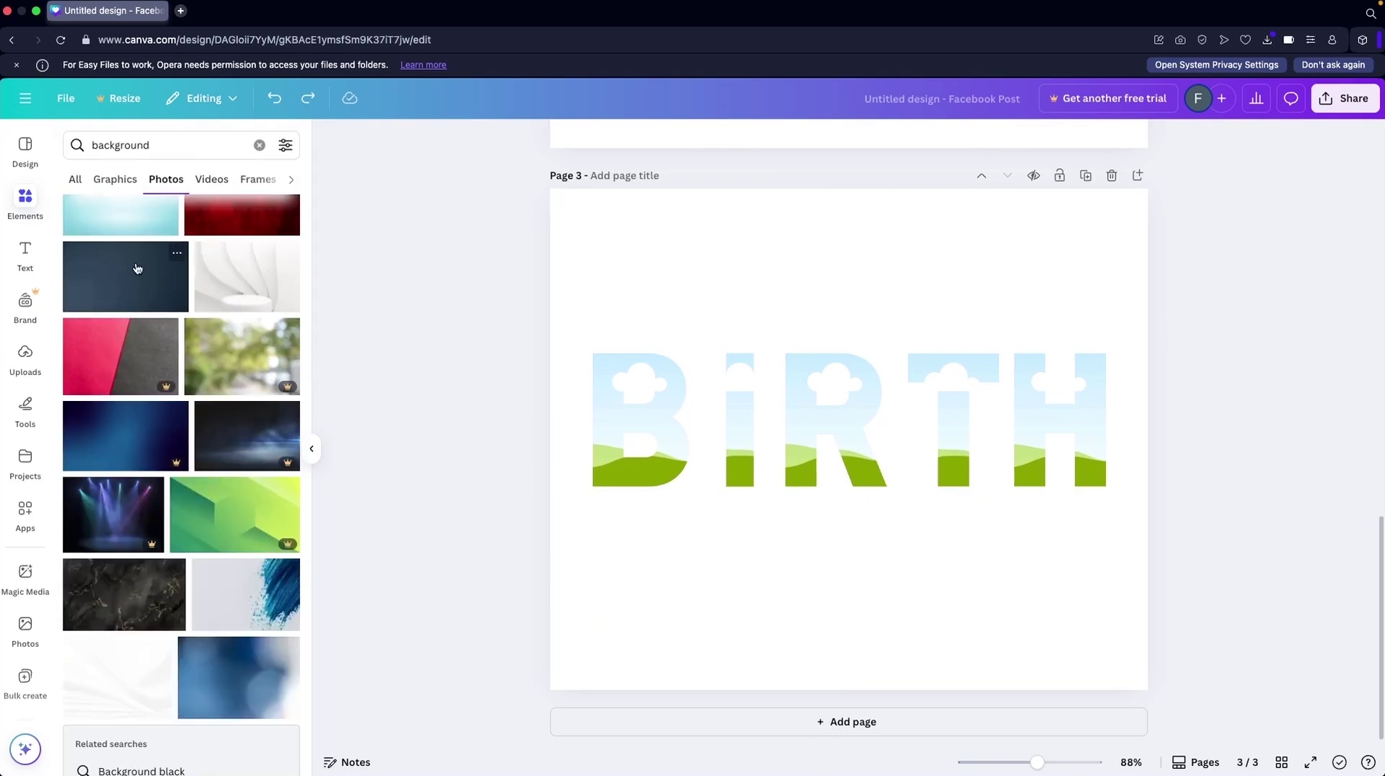
{"action": "left_click", "coordinate": [137, 268]}
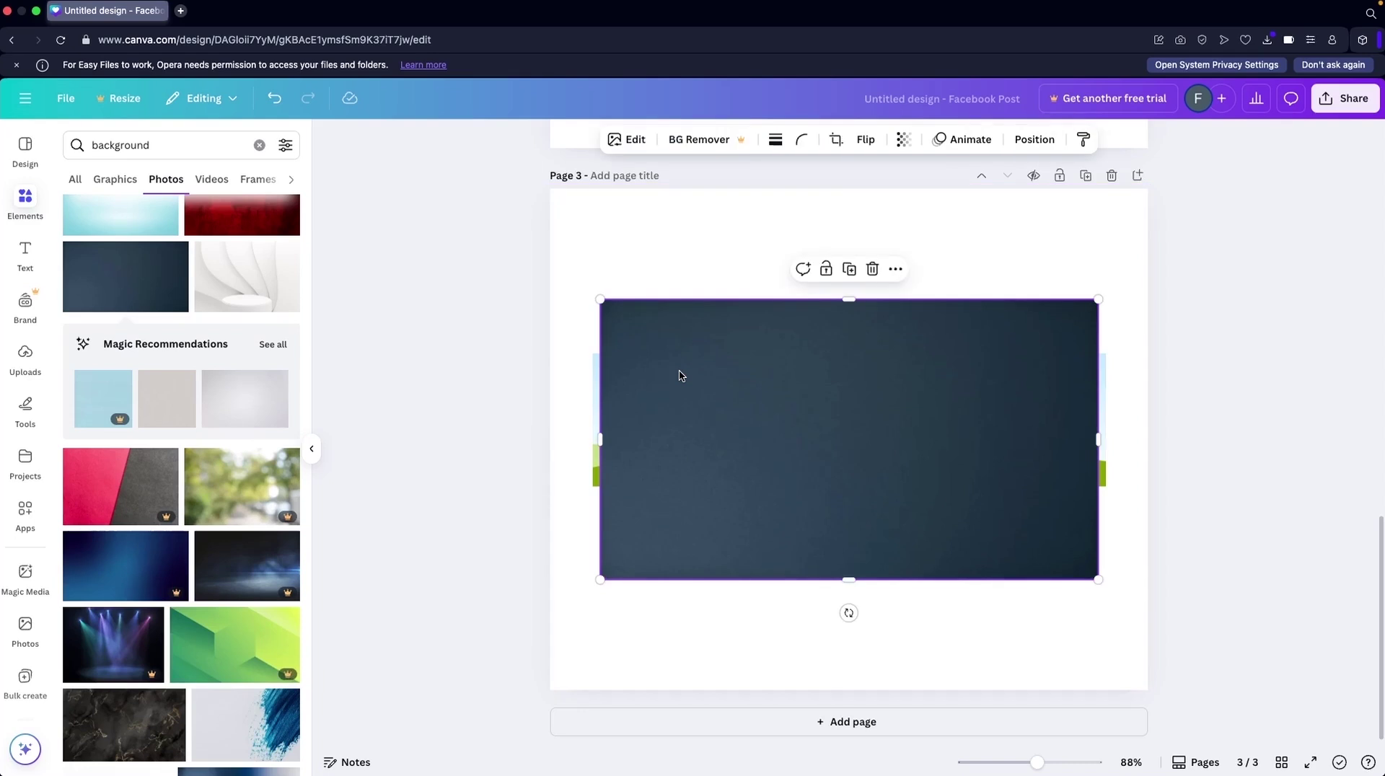
Duplicate the dark photo, drop copies into the letter frames, and delete the leftover.
{"action": "key", "text": "ctrl+d"}
{"action": "key", "text": "ctrl+d"}
{"action": "key", "text": "ctrl+d"}
{"action": "key", "text": "ctrl+d"}
{"action": "key", "text": "ctrl+d"}
{"action": "left_click_drag", "start_coordinate": [680, 378], "coordinate": [899, 390]}
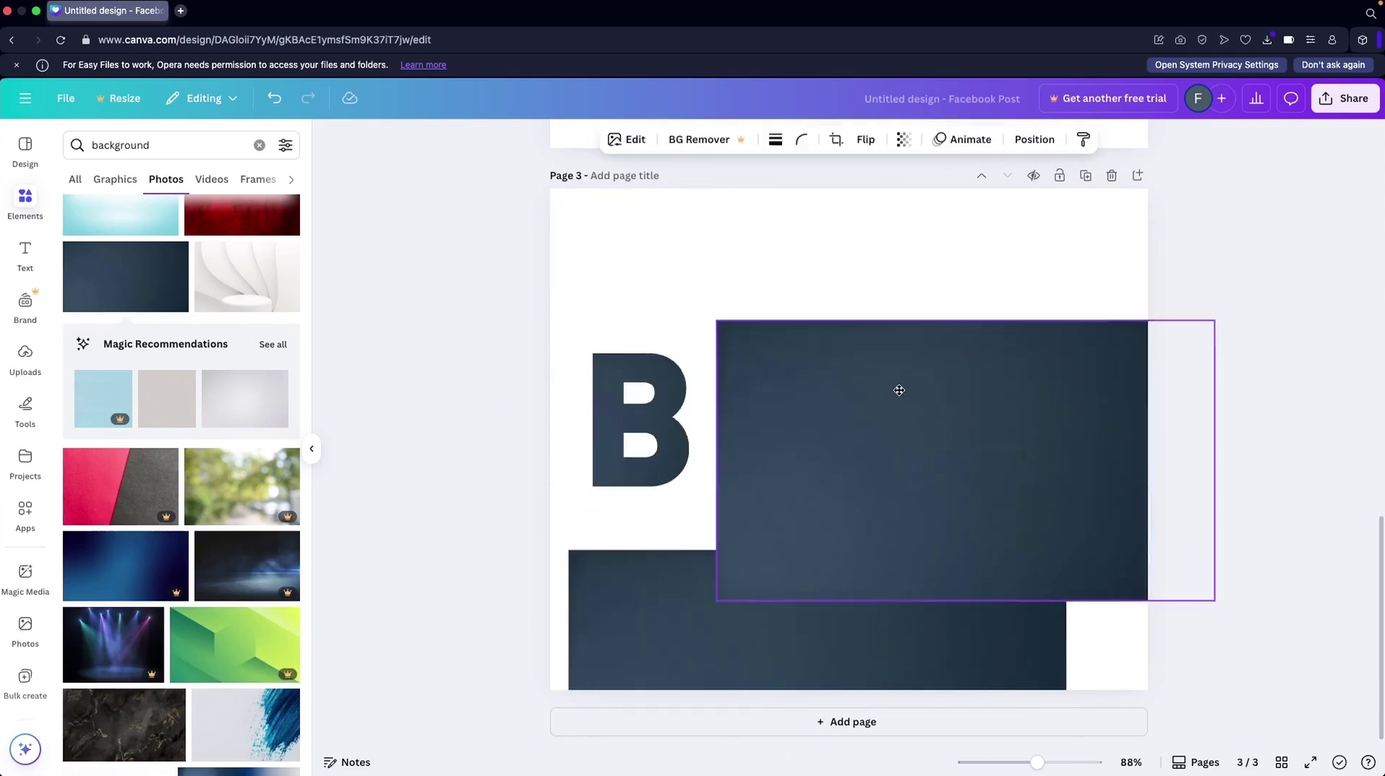
{"action": "key", "text": "super+z"}
{"action": "left_click", "coordinate": [853, 587]}
{"action": "left_click_drag", "start_coordinate": [854, 587], "coordinate": [1108, 379]}
{"action": "key", "text": "Delete"}
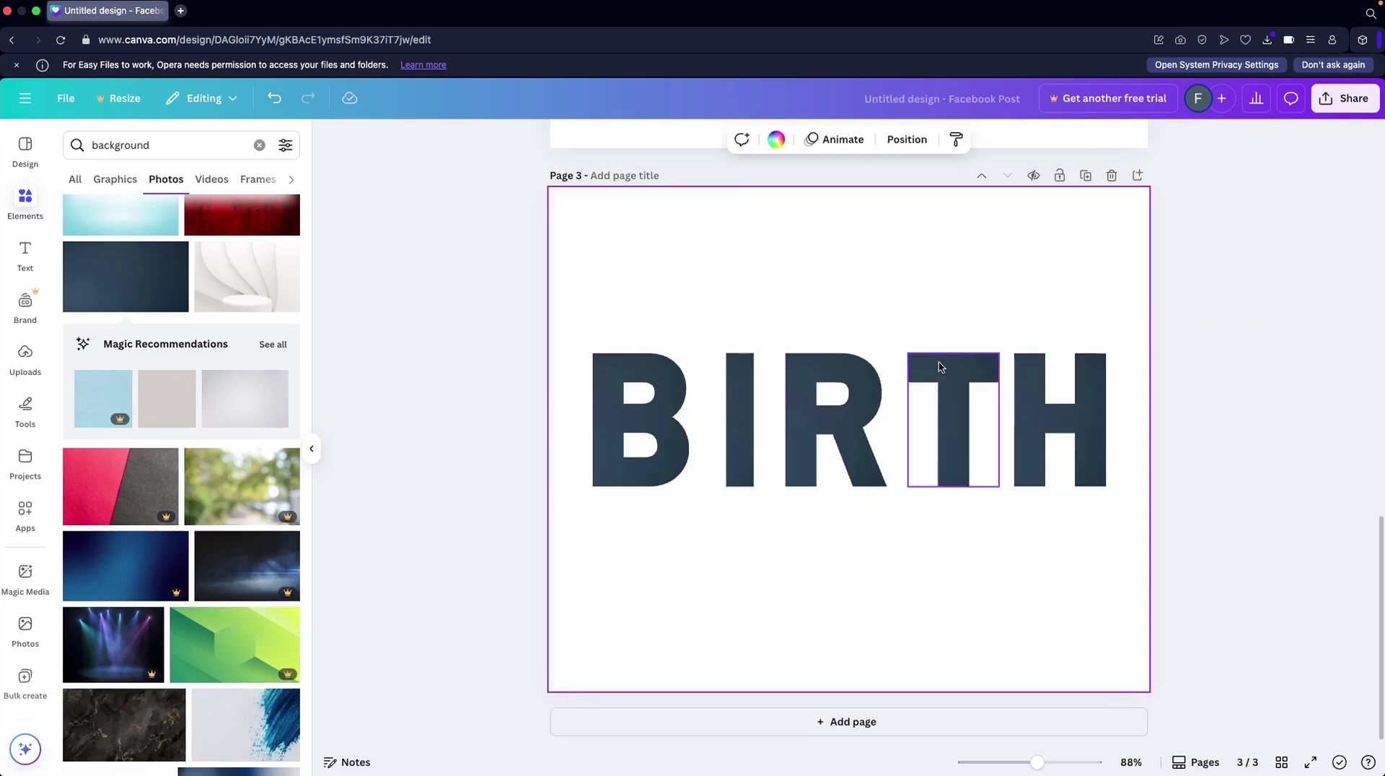
Adjust the widths of the B, I, R, T and H frames, narrowing the I and H.
{"action": "left_click", "coordinate": [652, 412]}
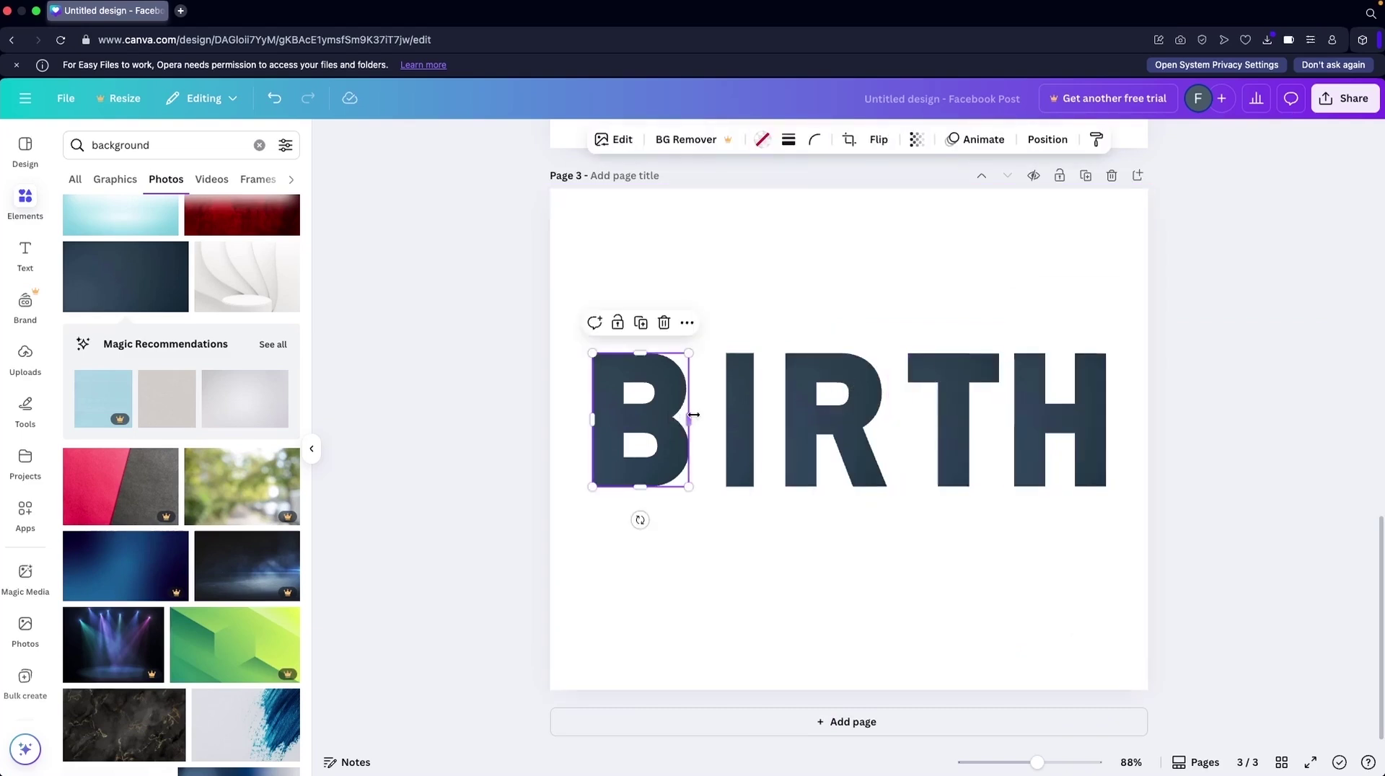
{"action": "left_click_drag", "start_coordinate": [687, 416], "coordinate": [741, 424]}
{"action": "left_click", "coordinate": [743, 422]}
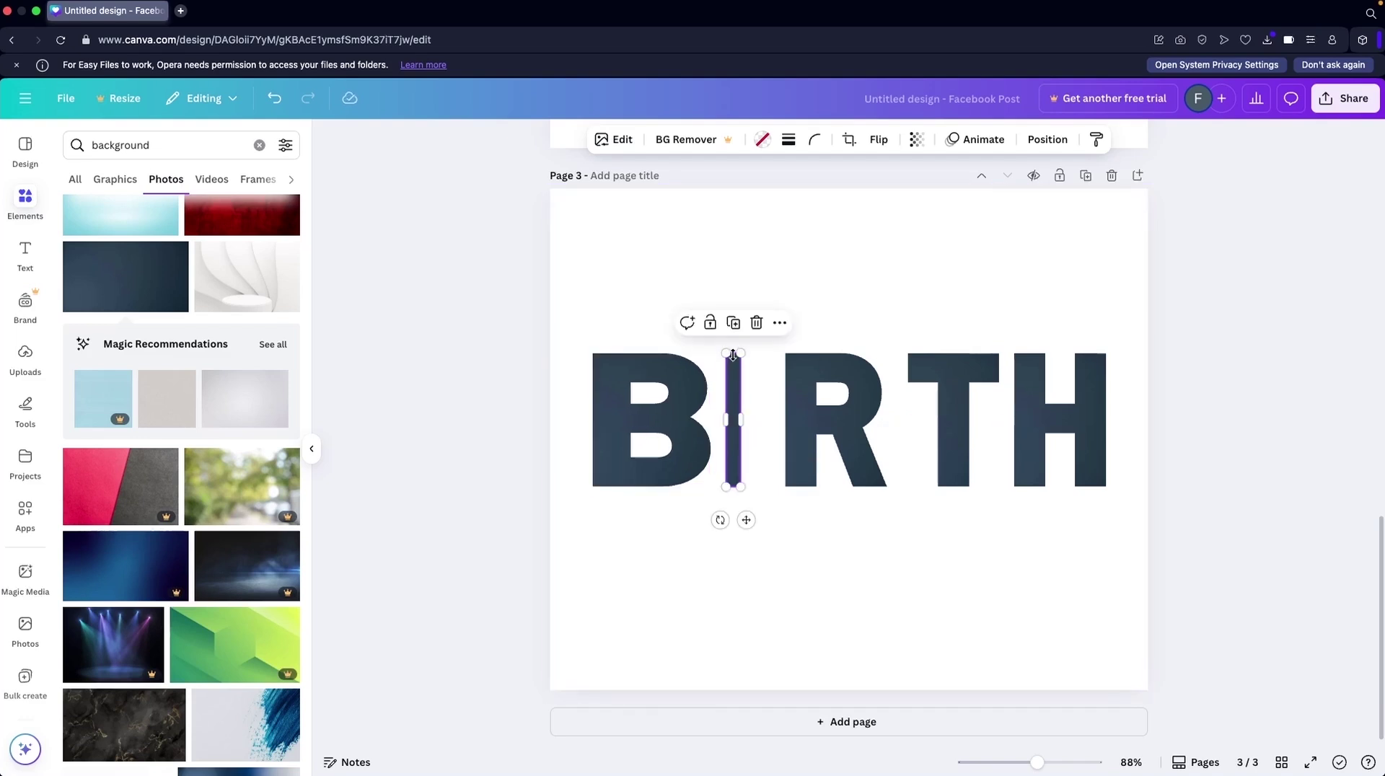
{"action": "left_click_drag", "start_coordinate": [733, 354], "coordinate": [788, 359]}
{"action": "left_click", "coordinate": [808, 408]}
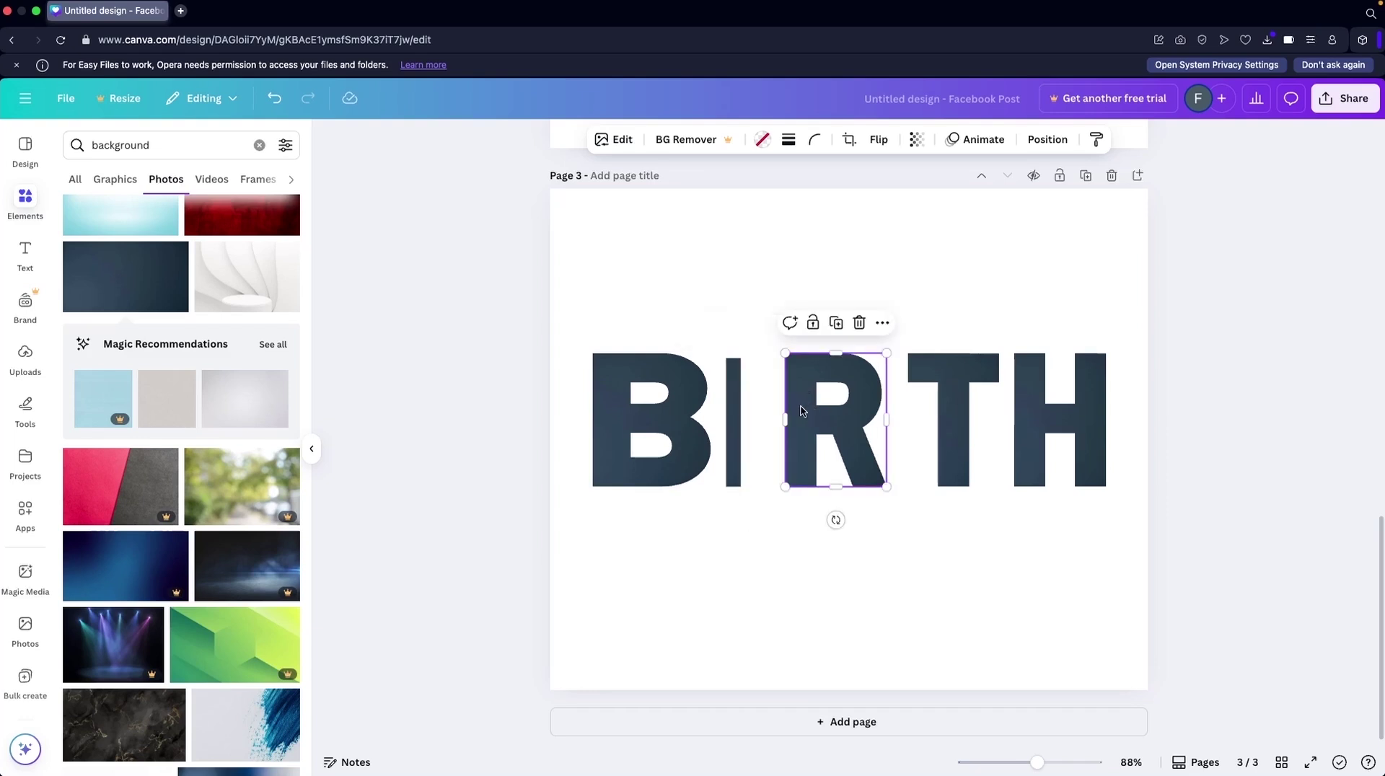
{"action": "left_click_drag", "start_coordinate": [787, 419], "coordinate": [758, 423]}
{"action": "left_click", "coordinate": [908, 411]}
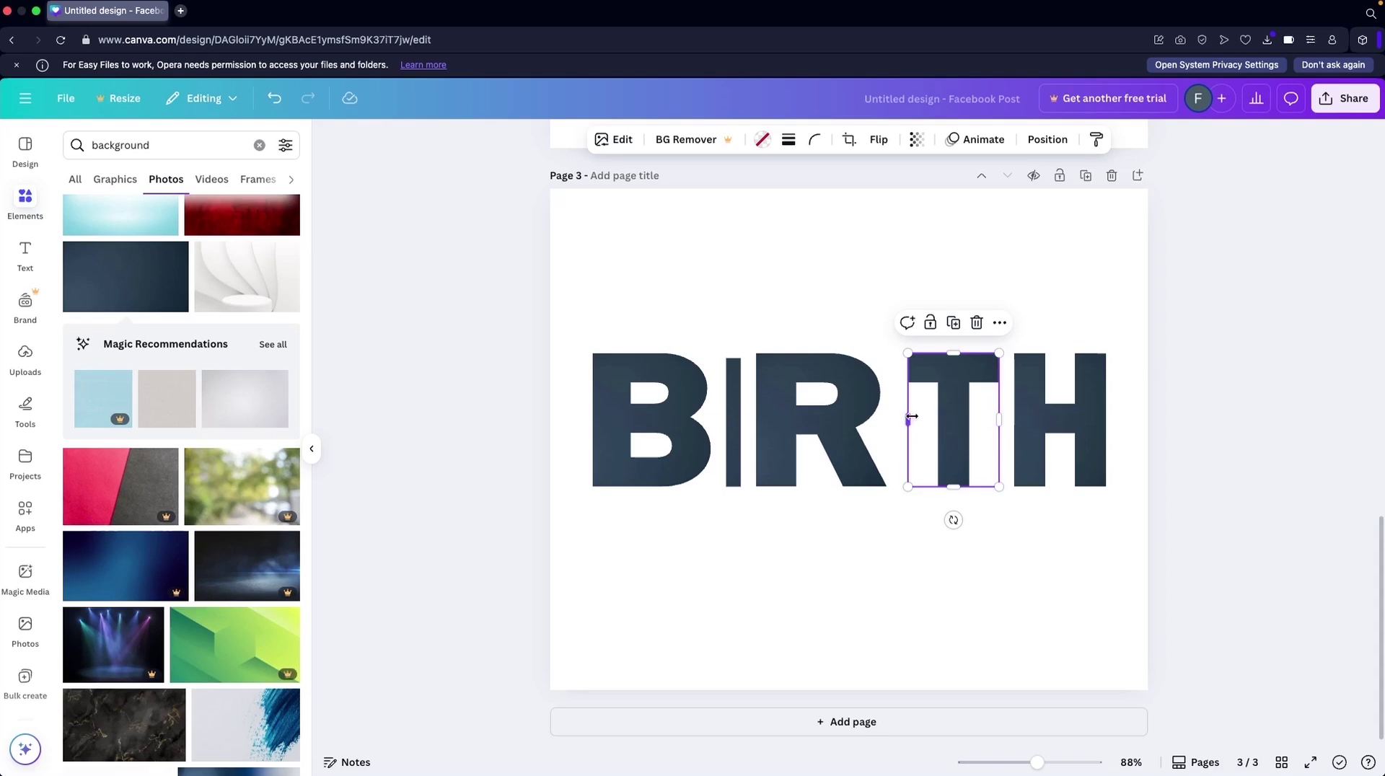
{"action": "left_click_drag", "start_coordinate": [912, 417], "coordinate": [886, 417]}
{"action": "left_click", "coordinate": [1080, 416]}
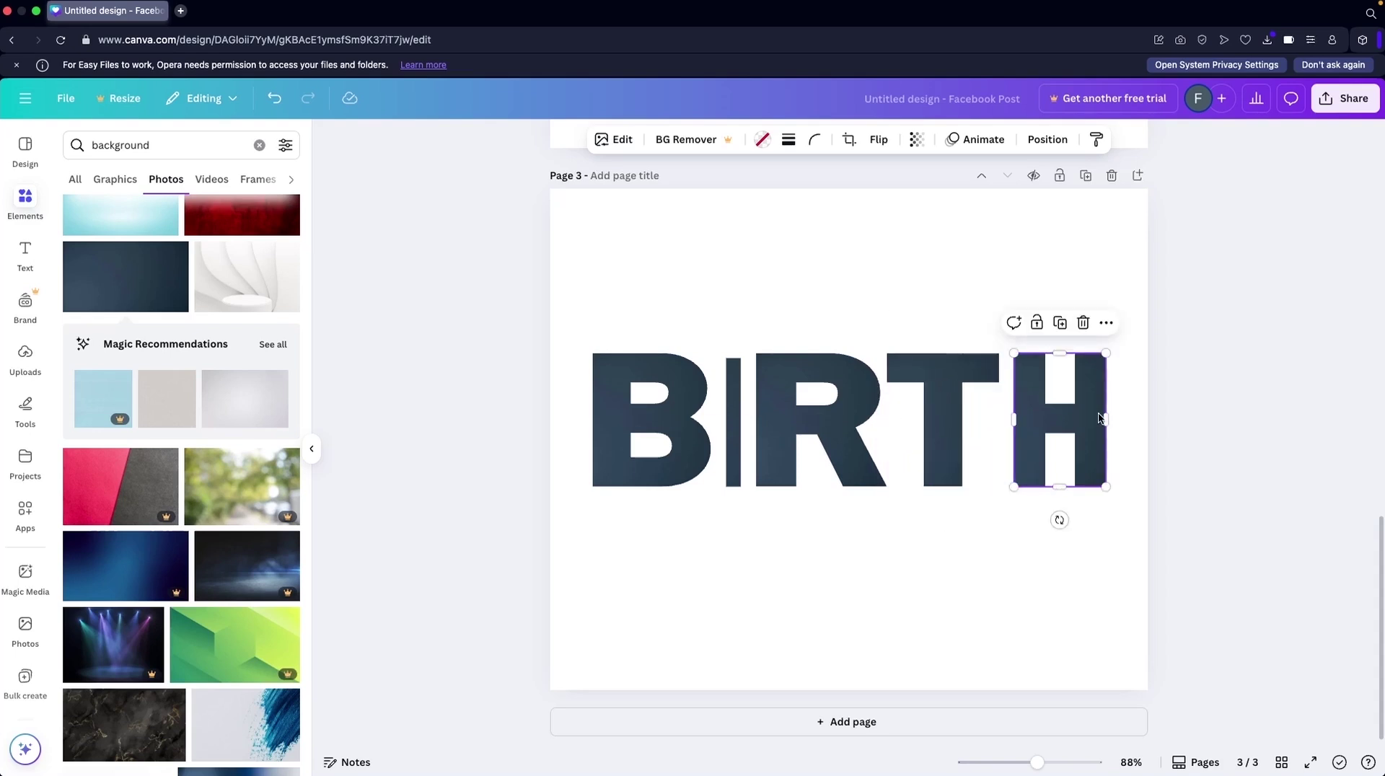
{"action": "left_click_drag", "start_coordinate": [1103, 418], "coordinate": [1064, 416]}
Marquee-select all five BIRTH letters and move the word slightly down and right.
{"action": "left_click", "coordinate": [1000, 577]}
{"action": "left_click_drag", "start_coordinate": [608, 289], "coordinate": [1097, 573]}
{"action": "left_click_drag", "start_coordinate": [941, 359], "coordinate": [964, 408]}
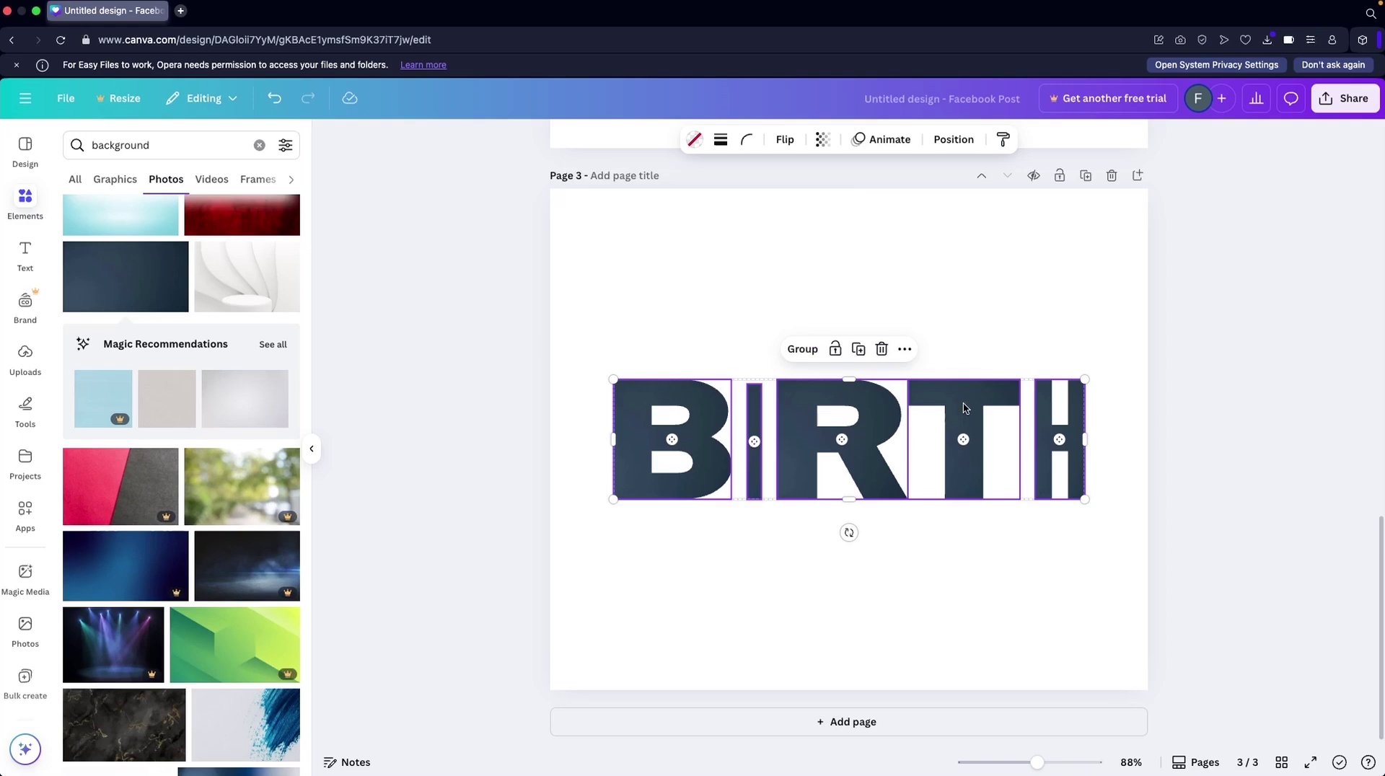
{"action": "left_click", "coordinate": [939, 306]}
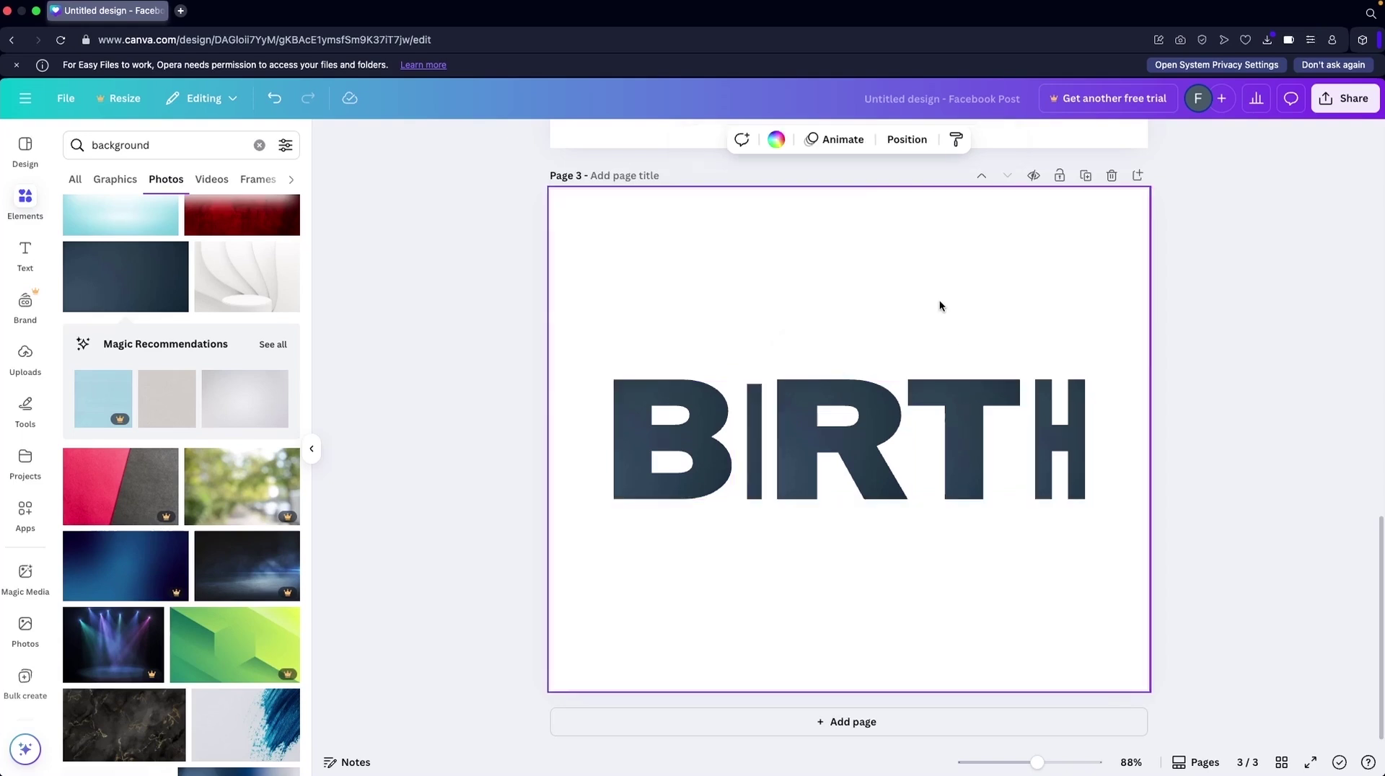